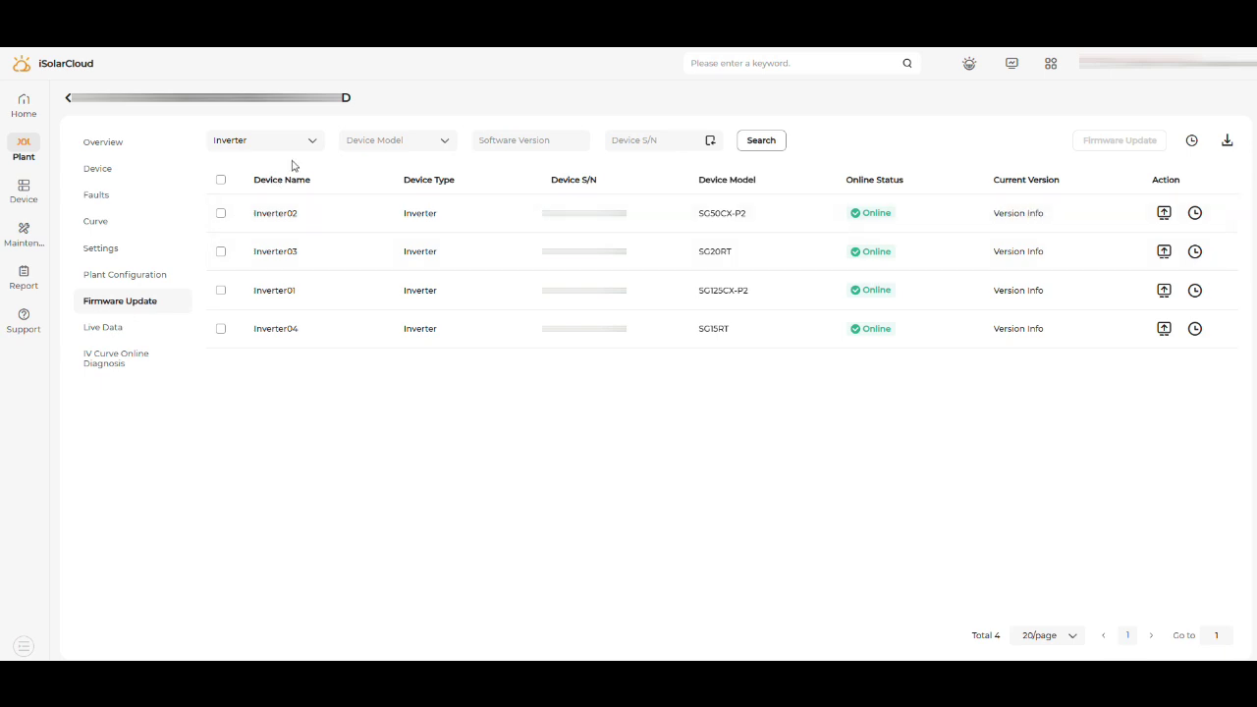
- Start a firmware update of the Logger1000 data logger Communication Device1 with the online package LOGGER-SV300.001.00.P042B001.zip and a 2 h timeout
left_click(299, 143)
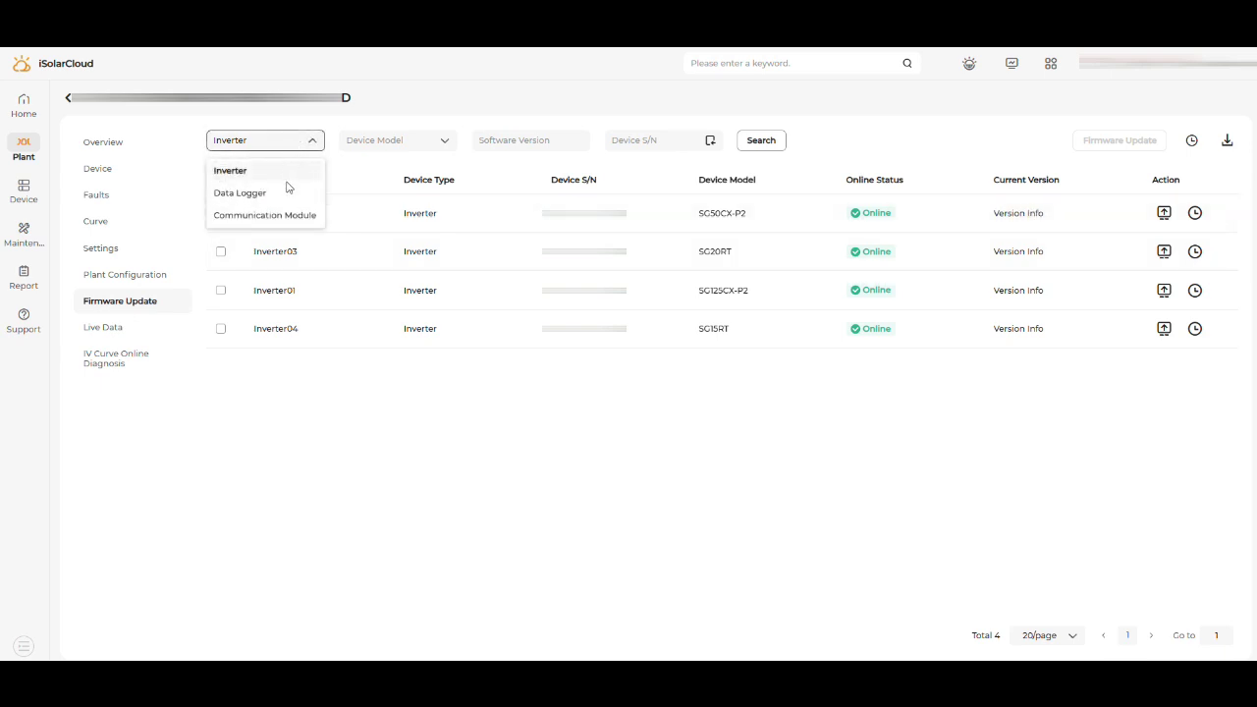
left_click(281, 194)
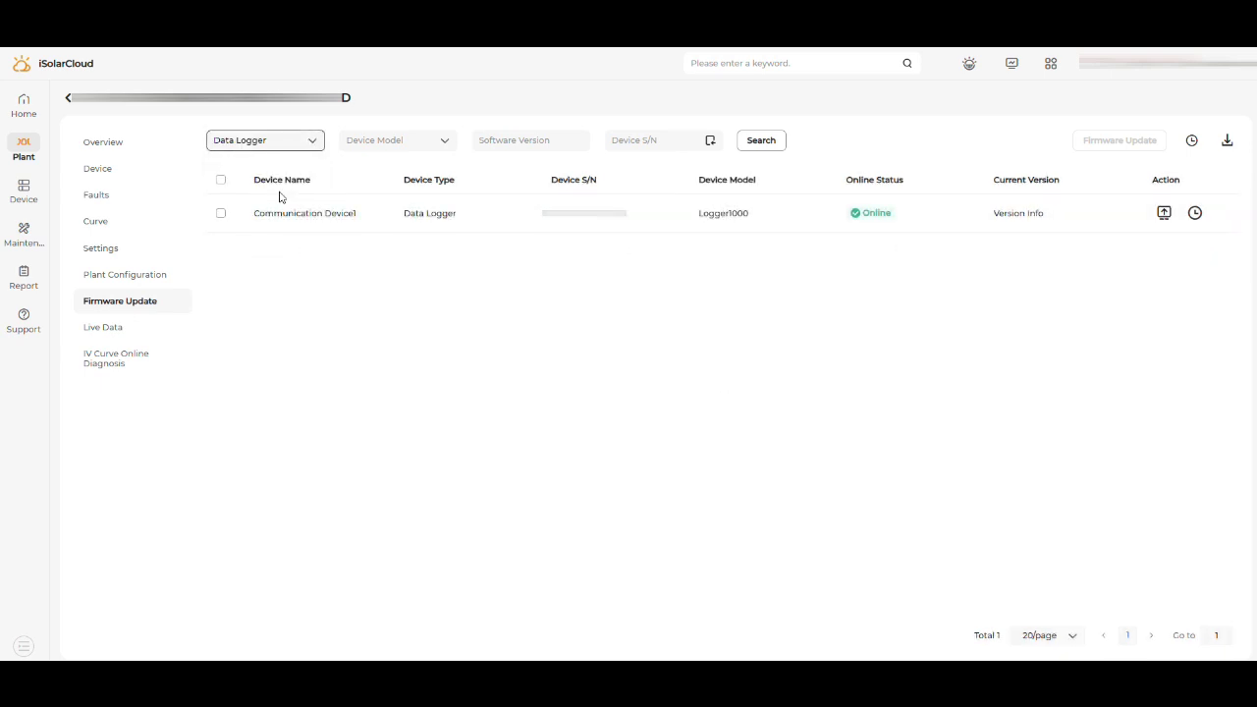
left_click(221, 183)
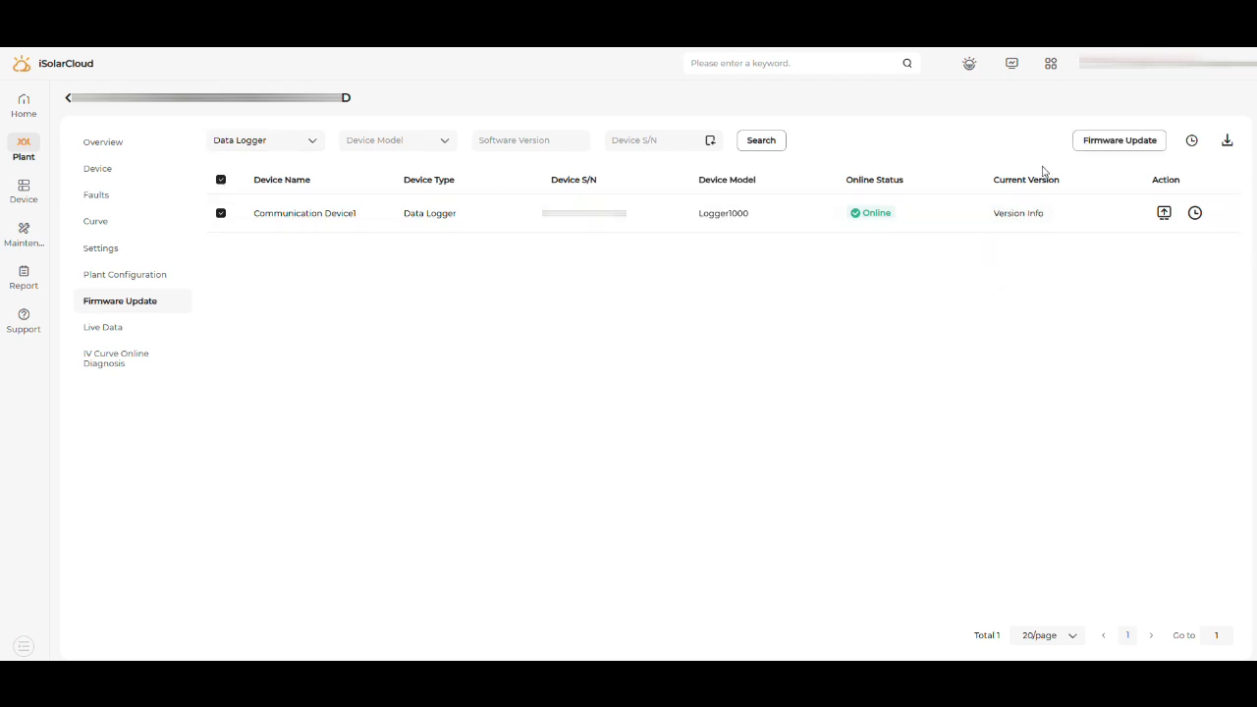
left_click(1084, 148)
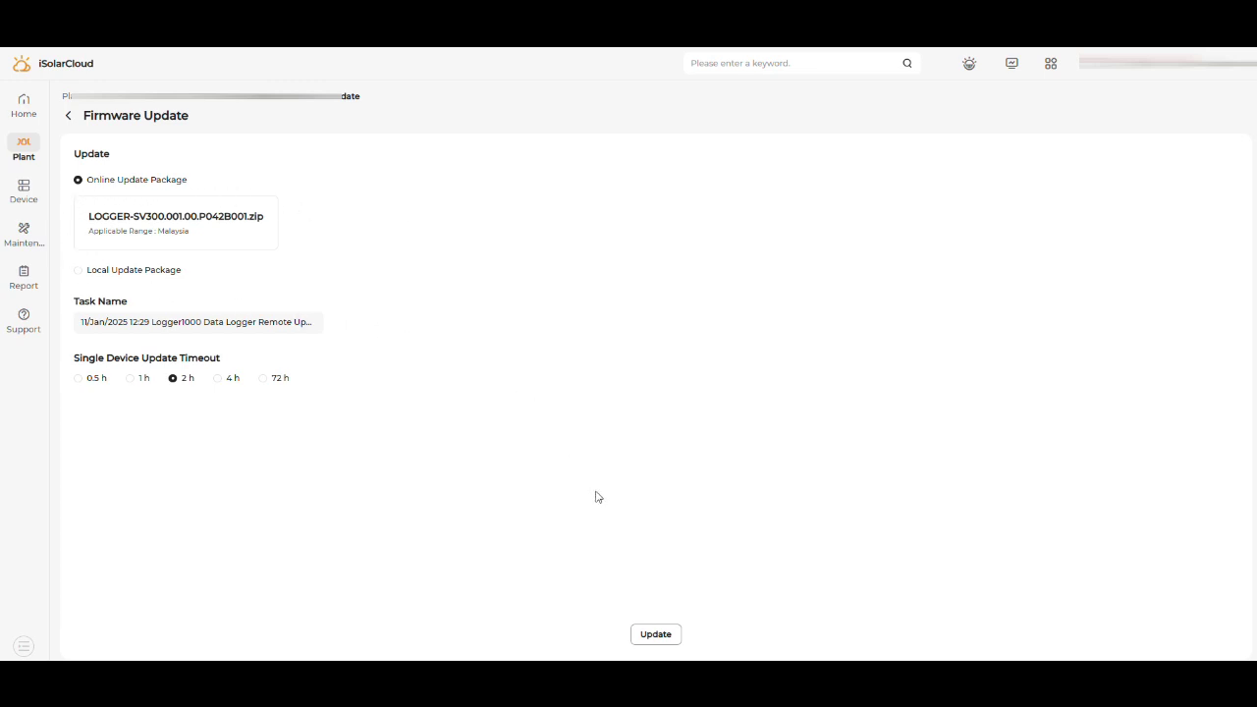
left_click(654, 634)
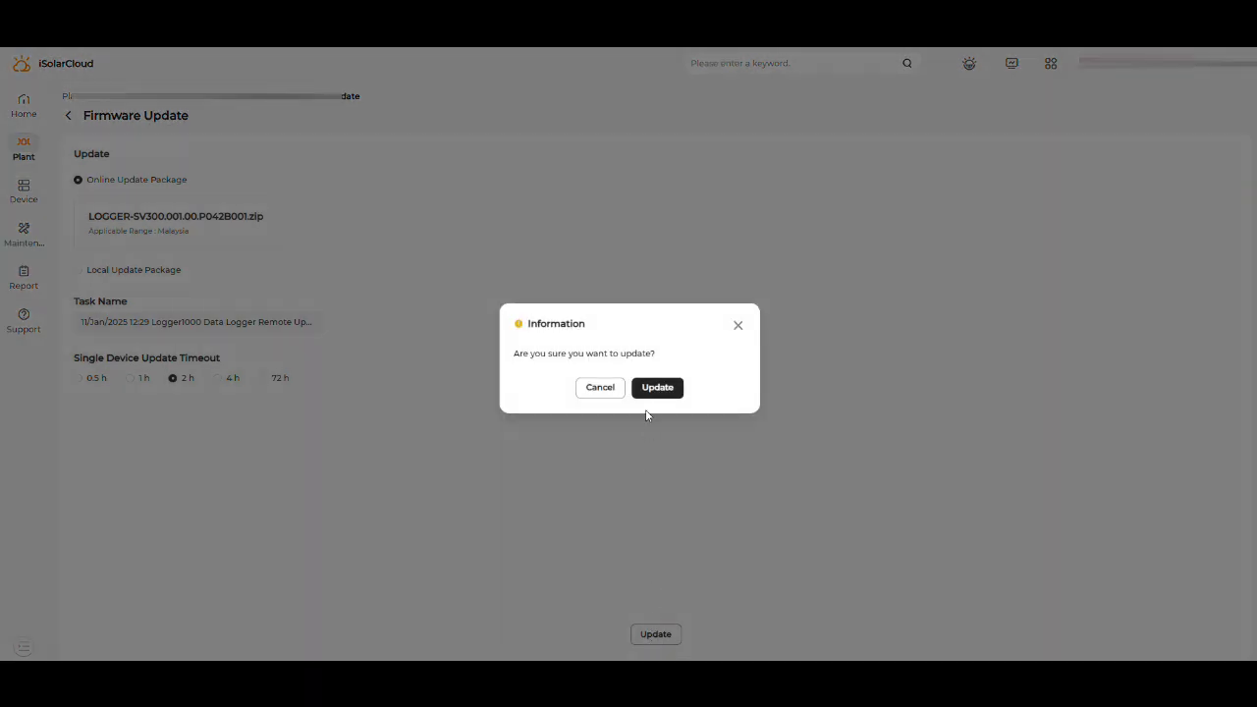
left_click(646, 392)
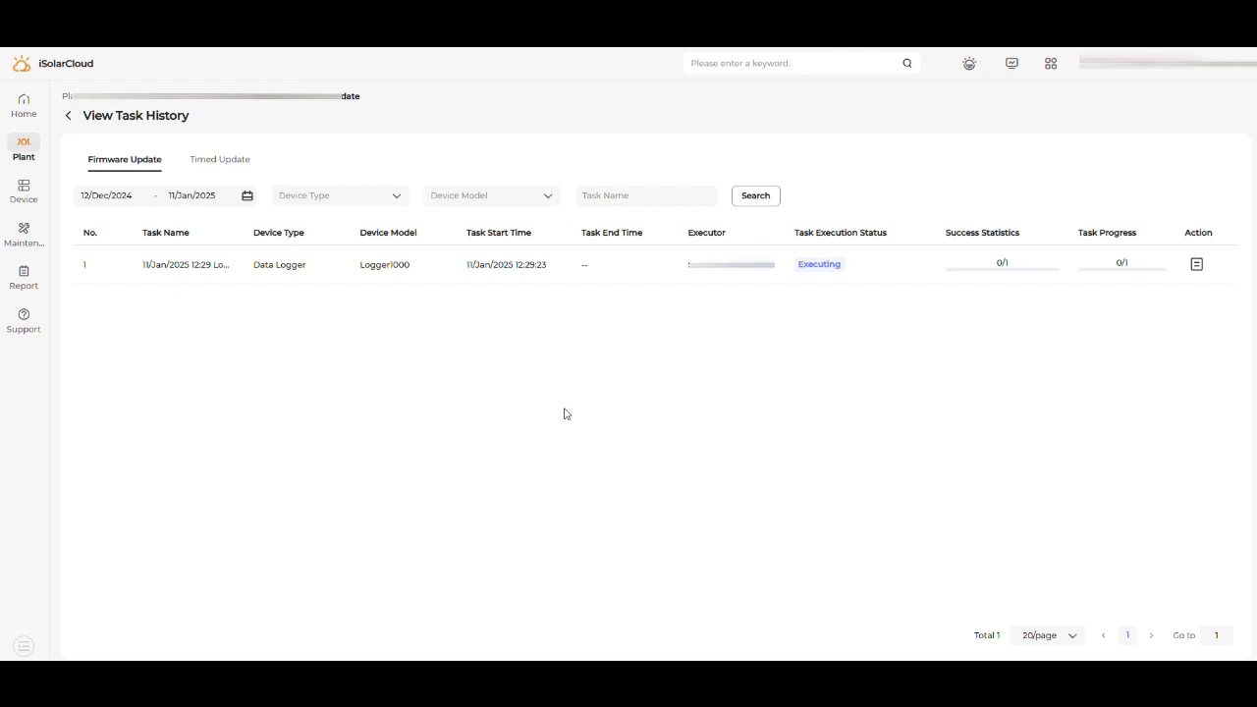
- Check the update progress details of the Logger1000 task, then return to the plant's firmware update device list
left_click(1196, 267)
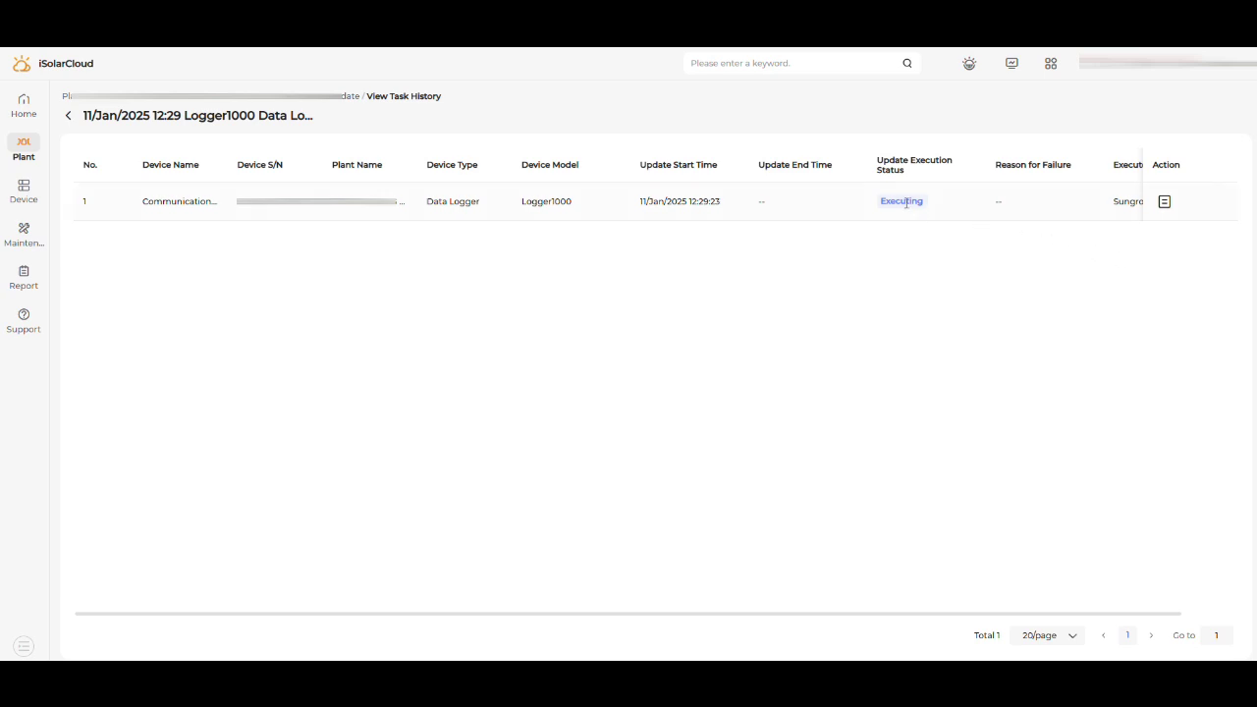
left_click(1164, 202)
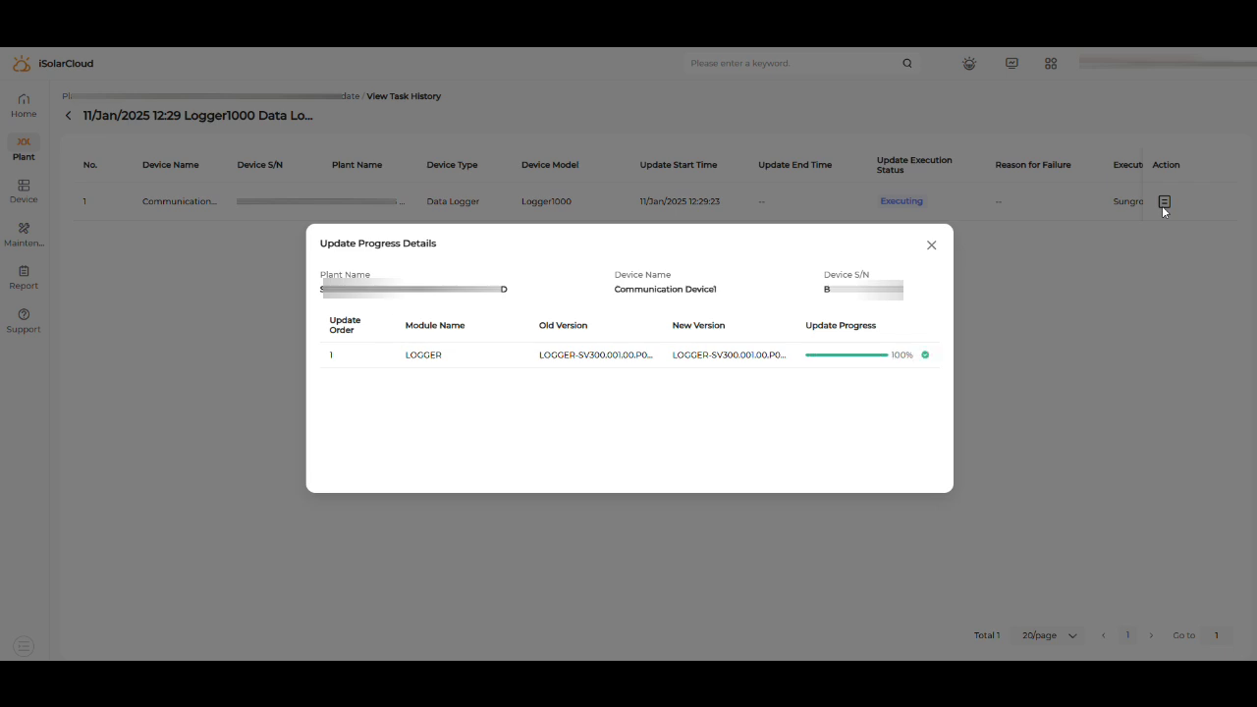
left_click(930, 245)
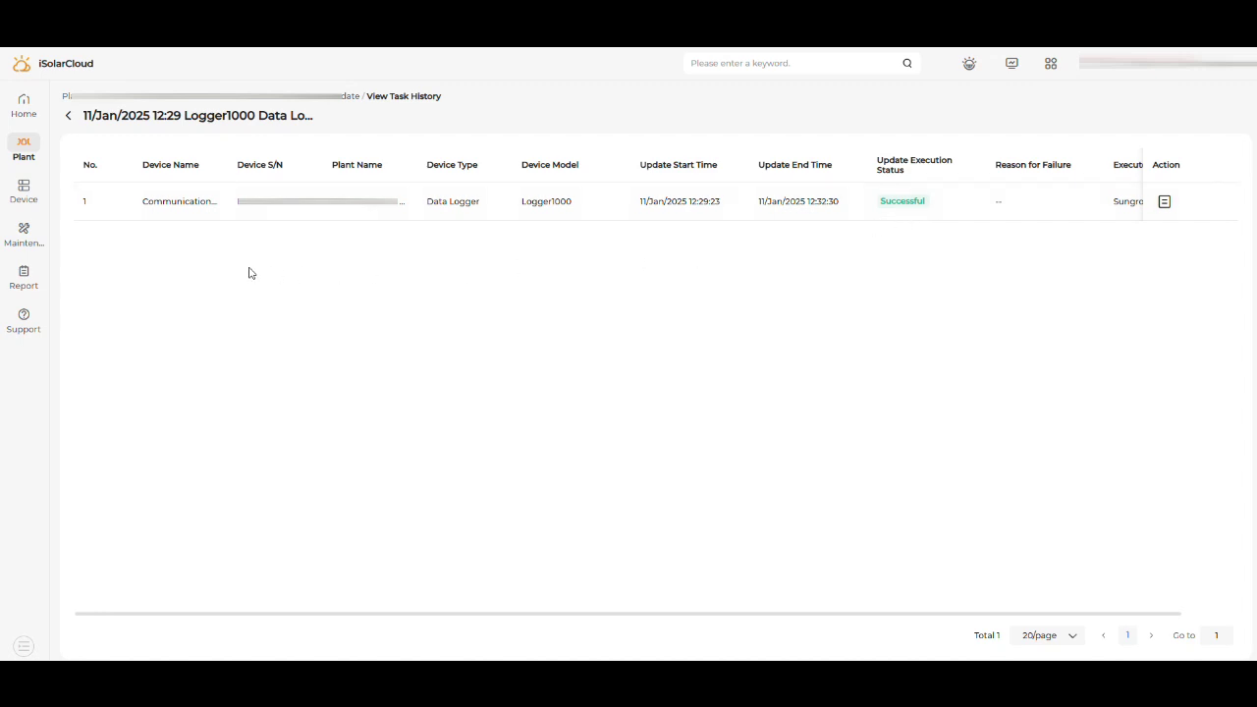
left_click(69, 118)
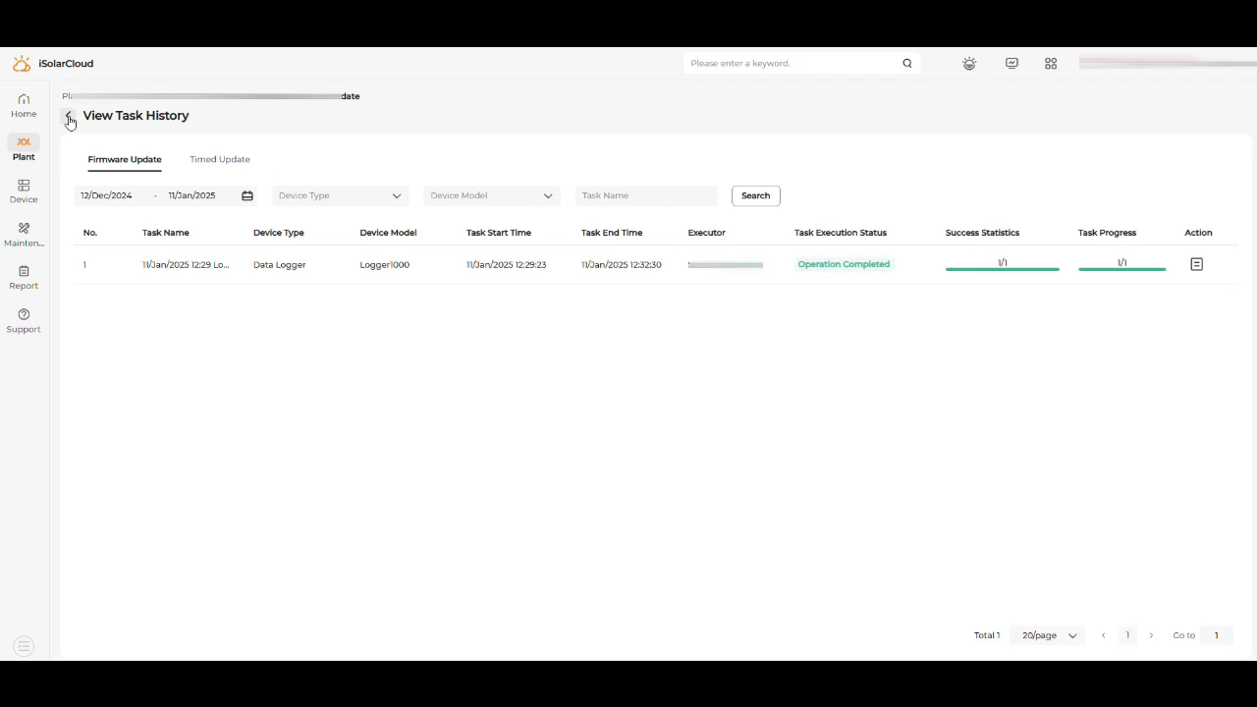
left_click(69, 118)
- Start a firmware update of Inverter02 (SG50CX-P2) with the online package EMERALD-S_B001.V007.P066-20241106.zip and a 2 h timeout
left_click(258, 142)
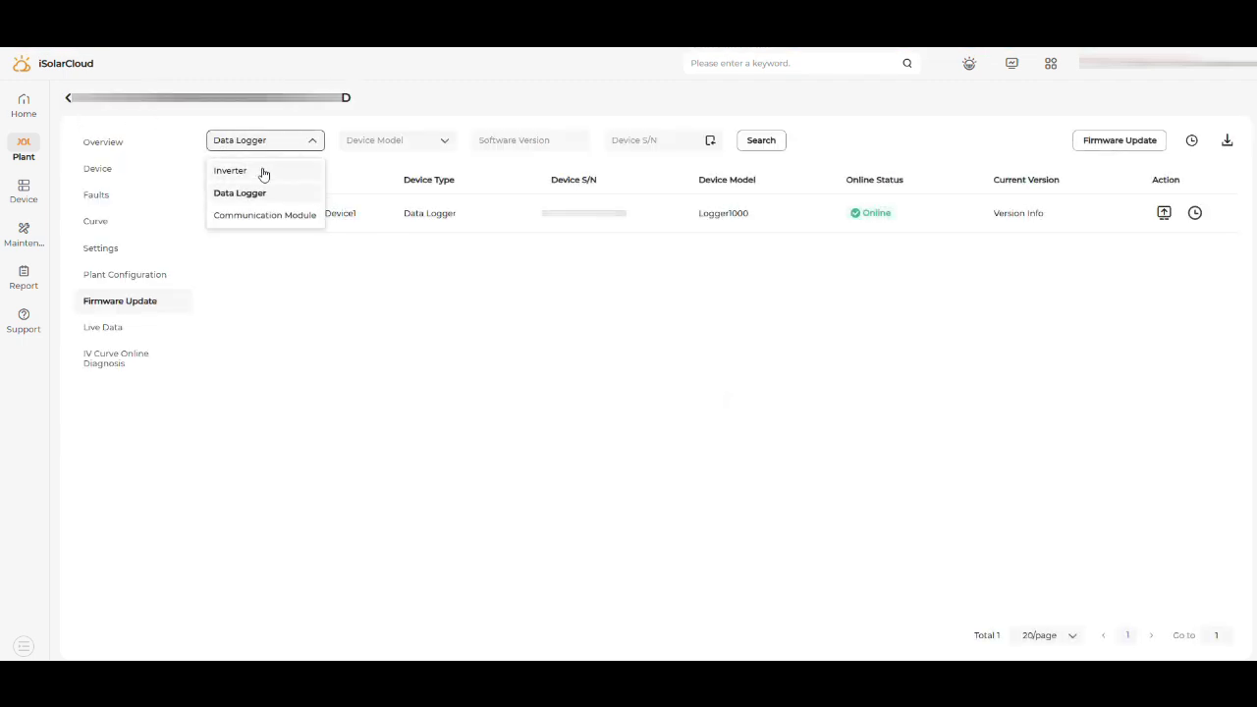
left_click(246, 170)
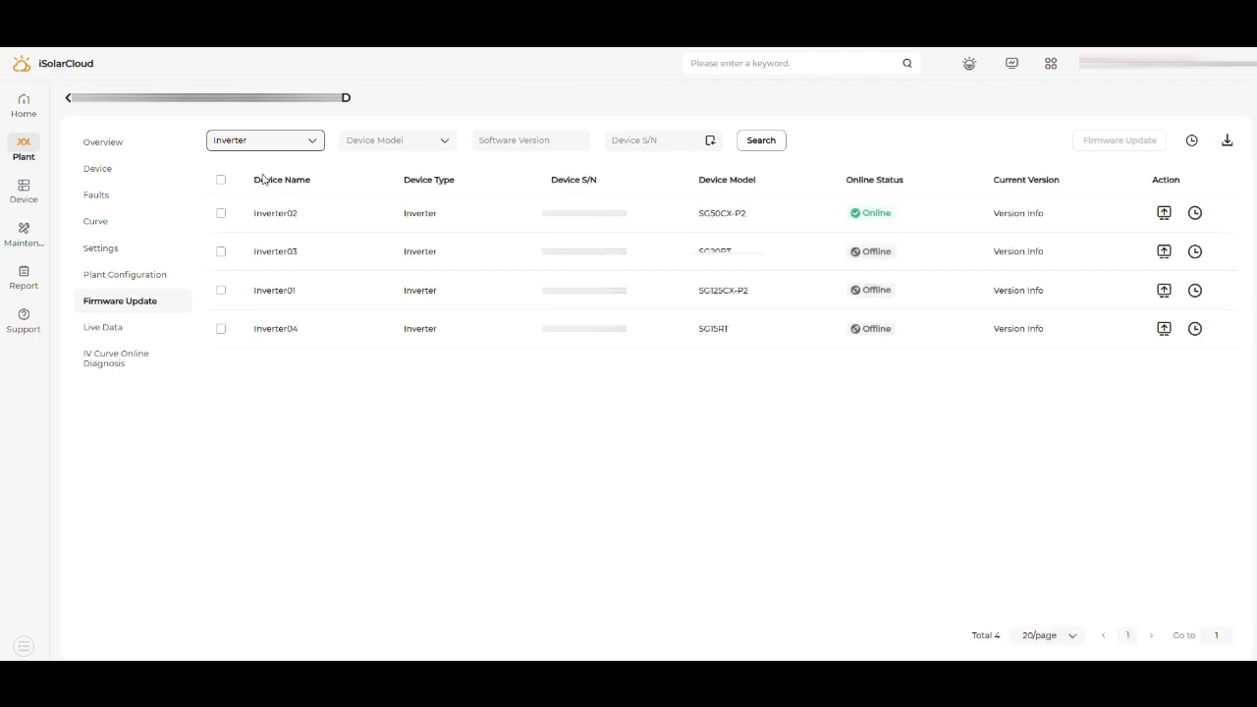
left_click(221, 214)
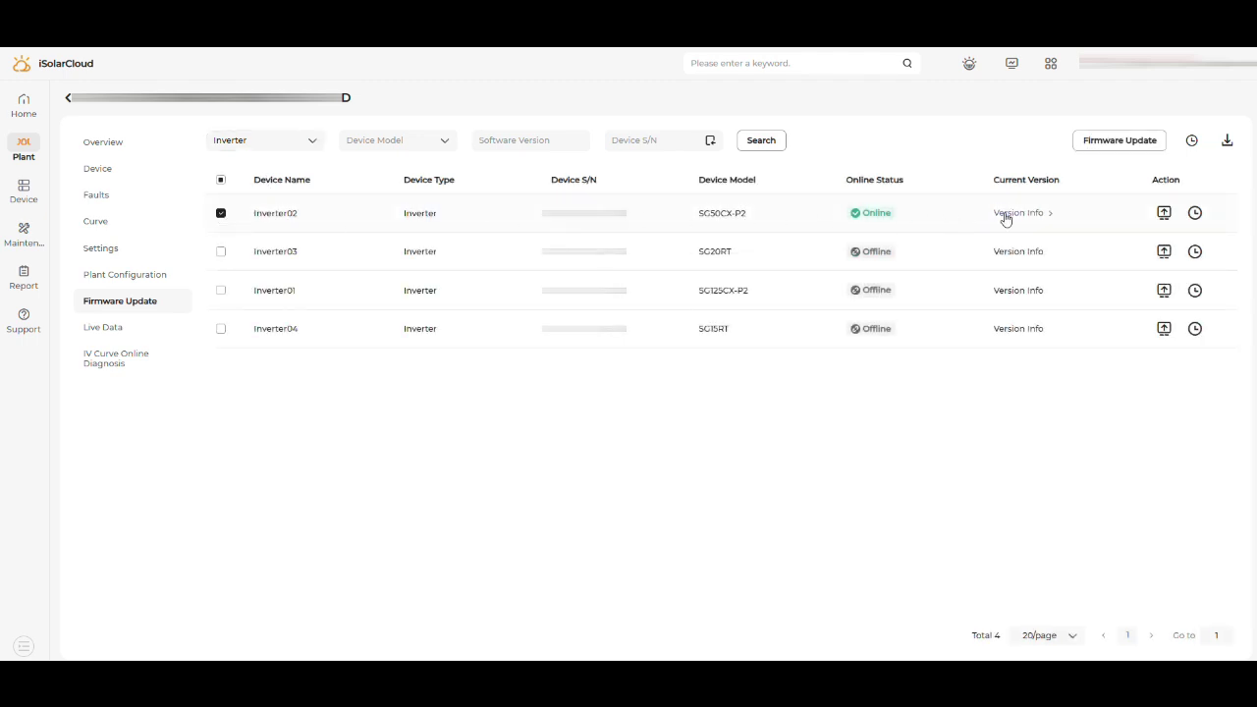
left_click(1092, 147)
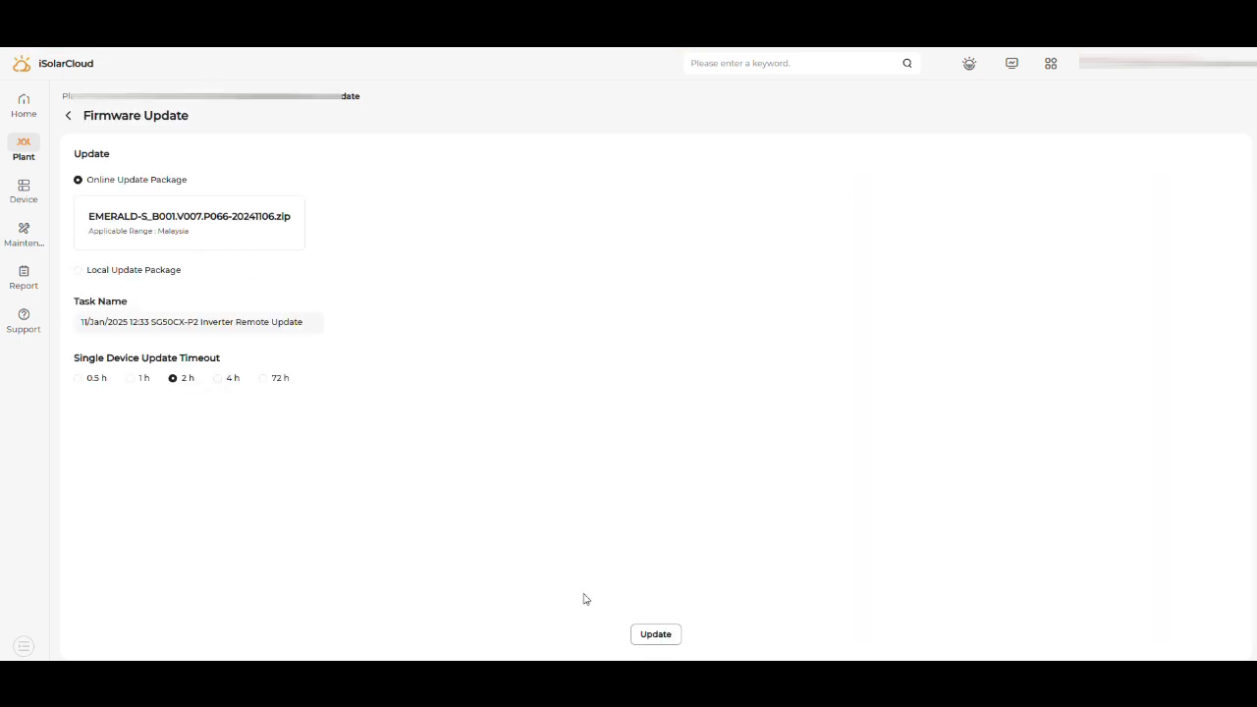
left_click(643, 636)
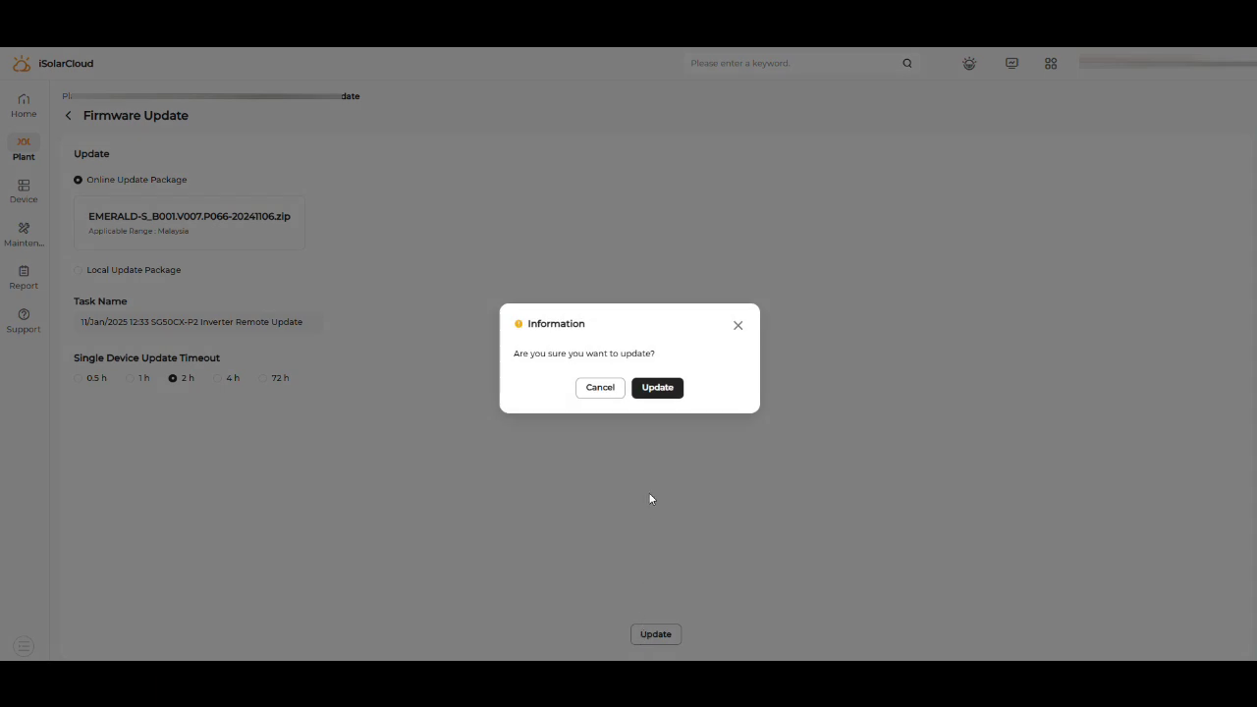
left_click(656, 391)
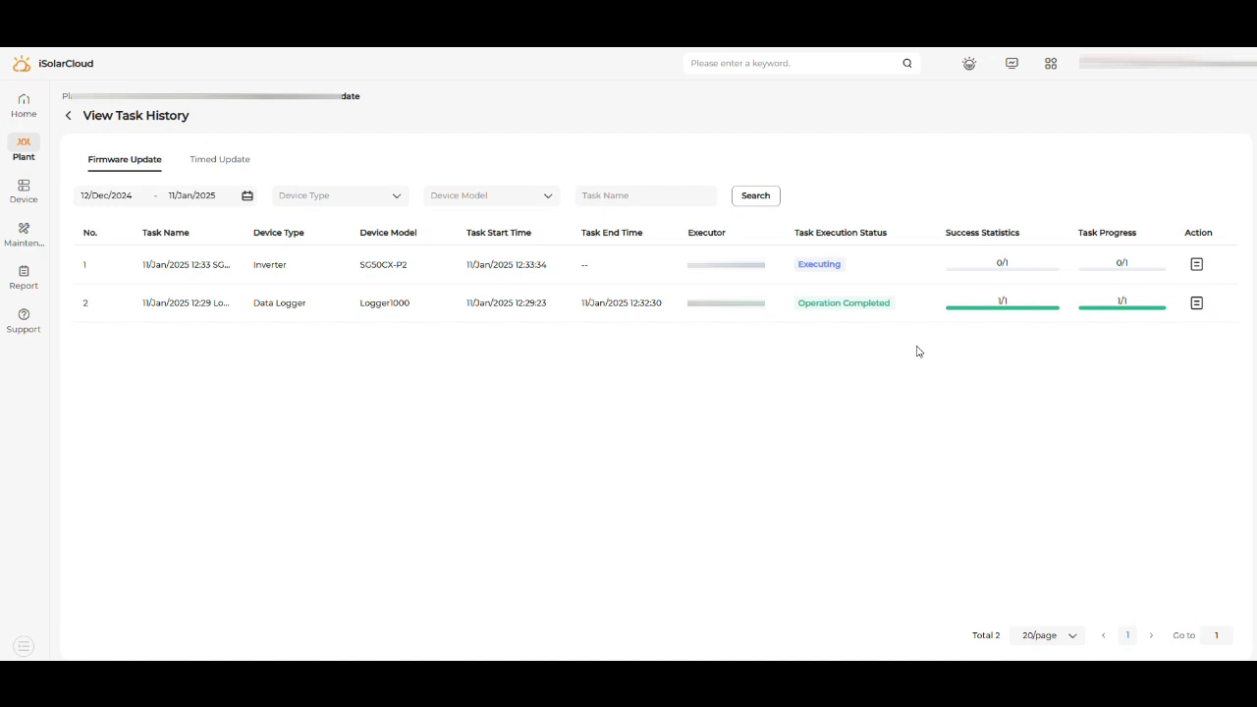
- Check the module update progress of the Inverter02 task, then return to the firmware update device list
left_click(1195, 265)
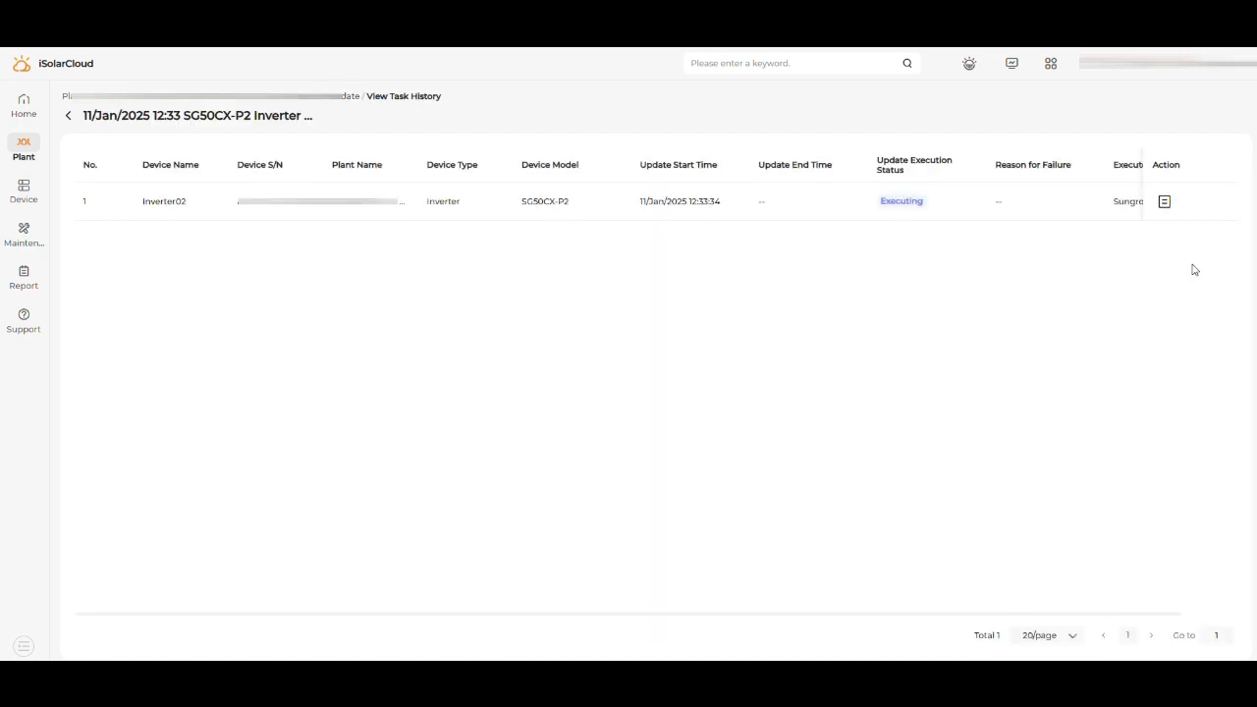
left_click(1163, 205)
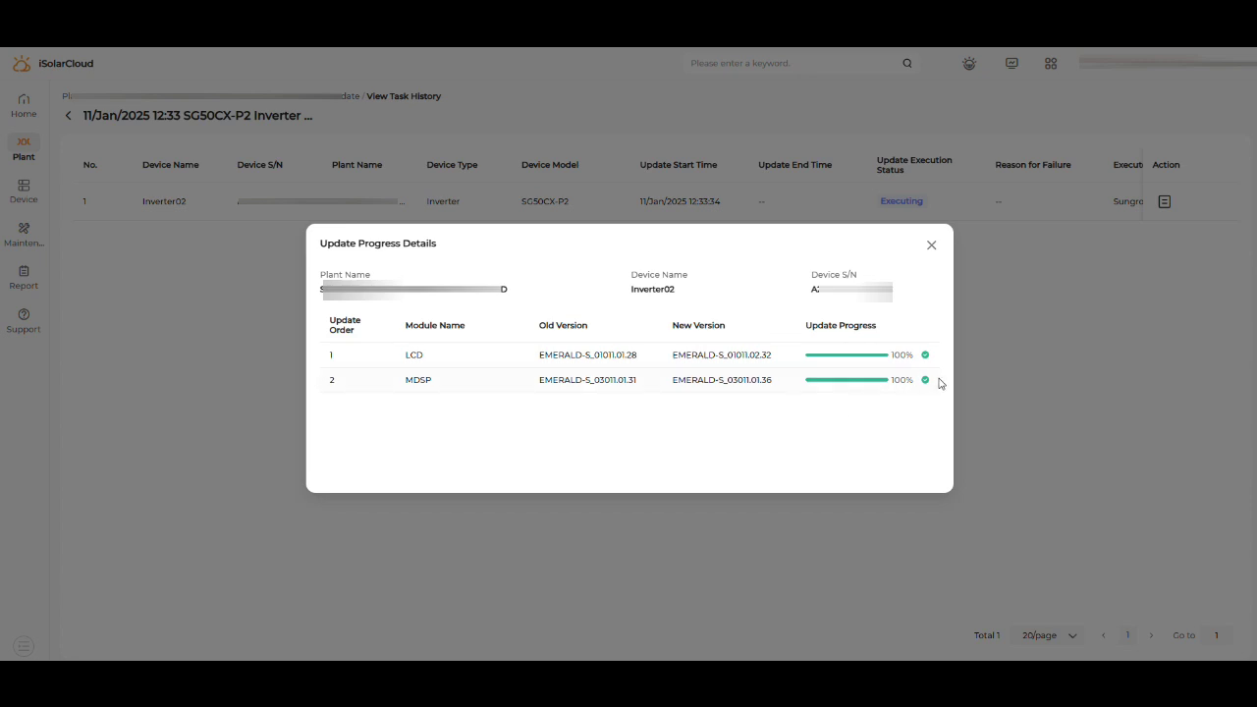
left_click(932, 246)
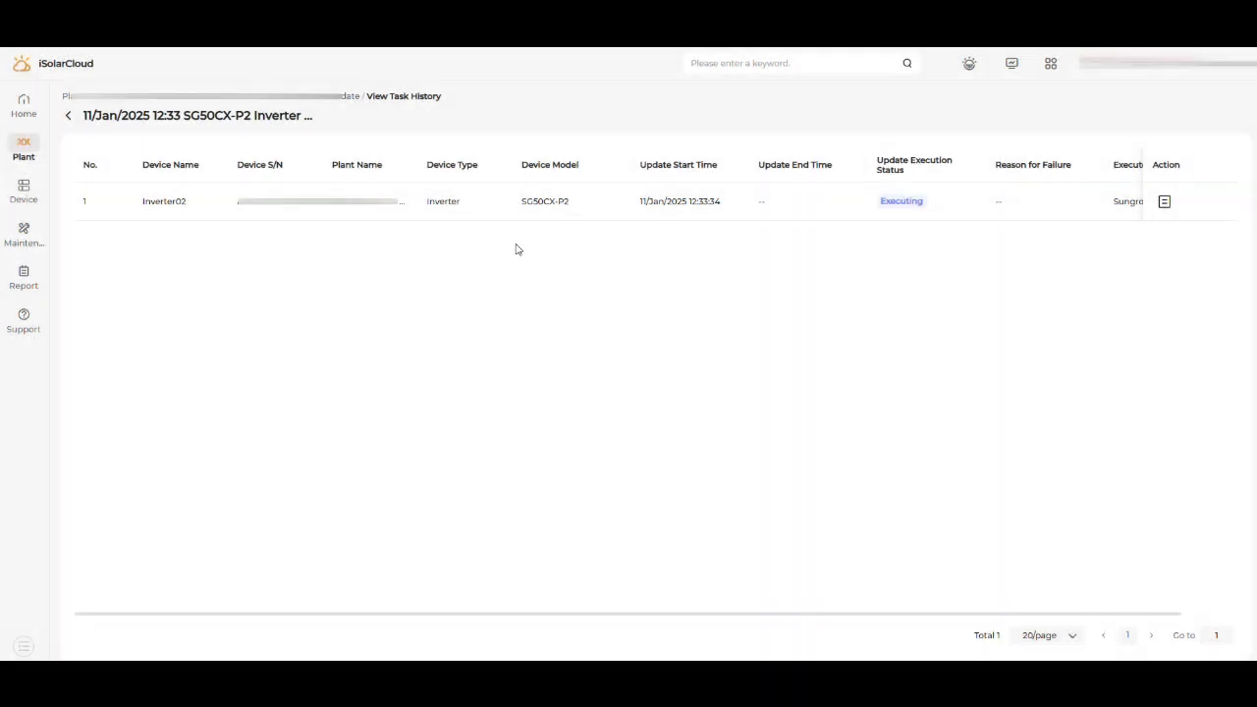
left_click(68, 116)
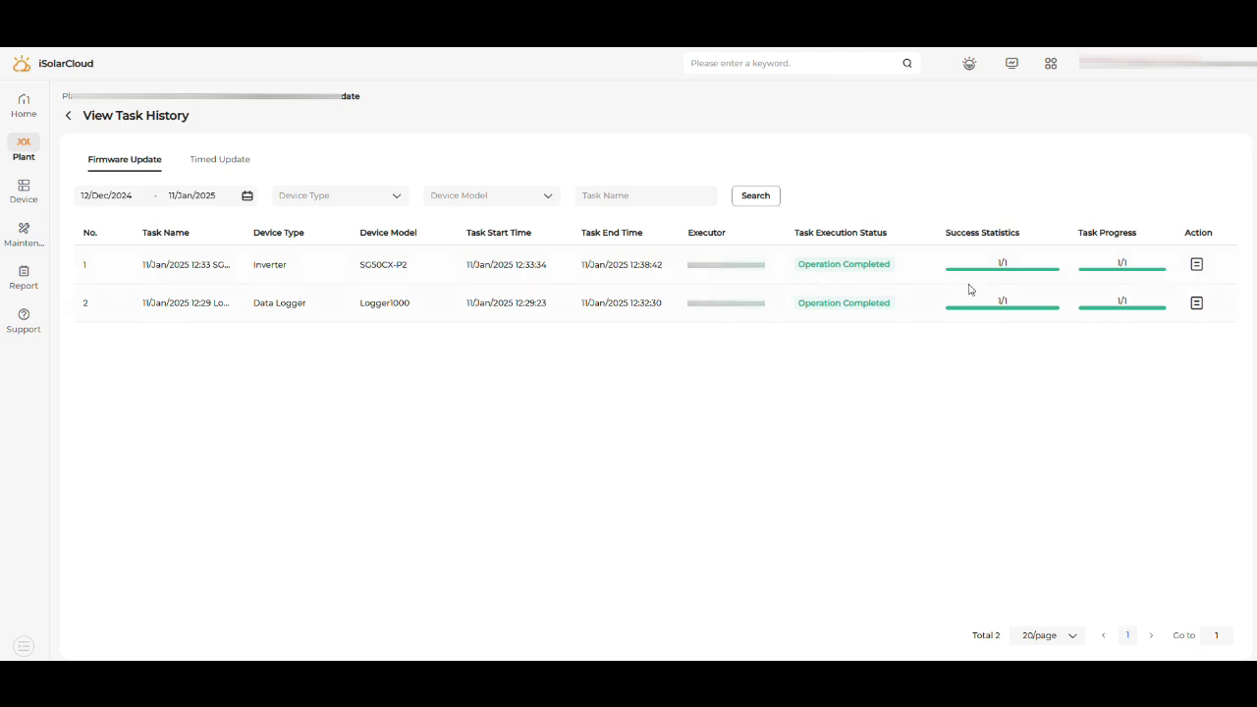
left_click(68, 117)
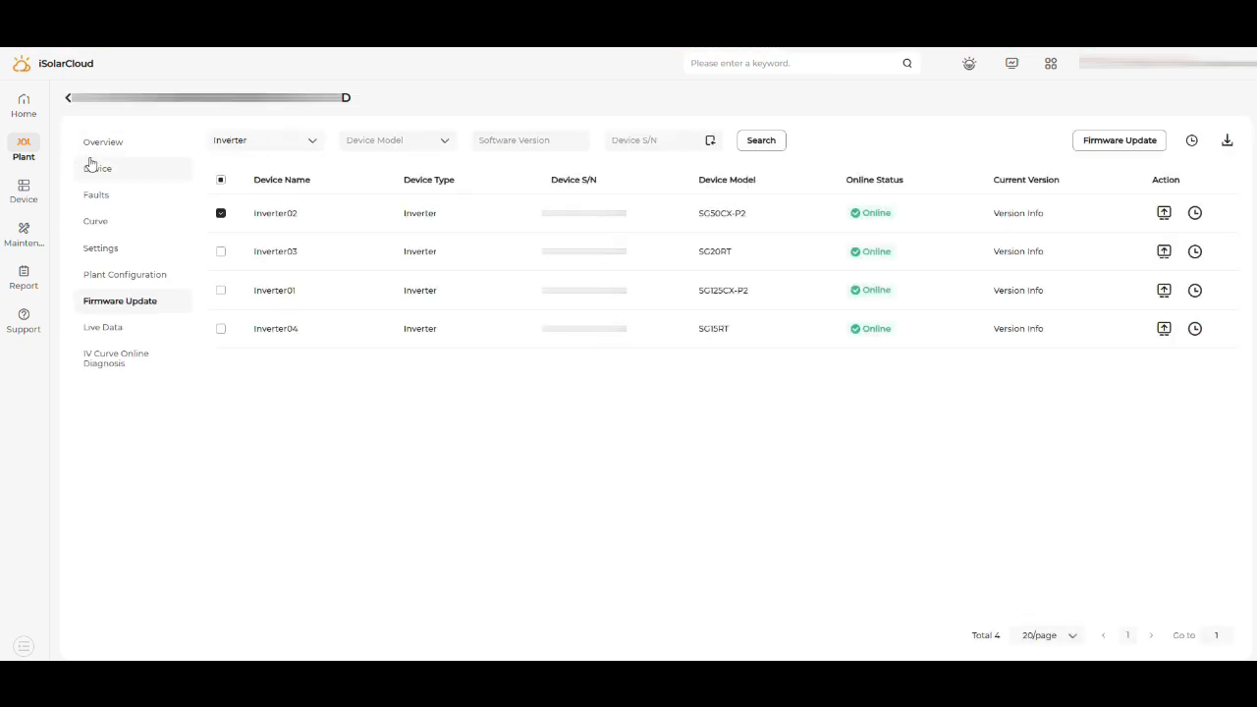
- Start a firmware update of the WiNet-S Communication Module1 with the online package WINET_B000.V030P001.zip and a 2 h timeout
left_click(273, 151)
left_click(265, 215)
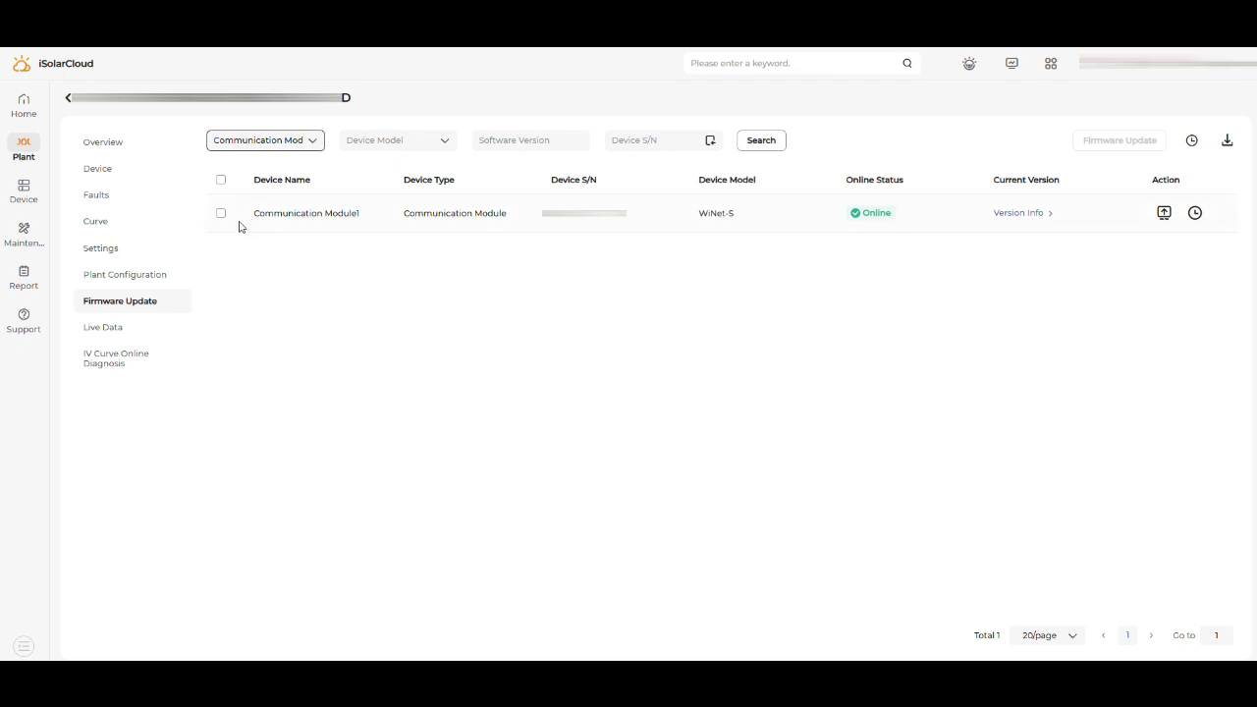
left_click(221, 214)
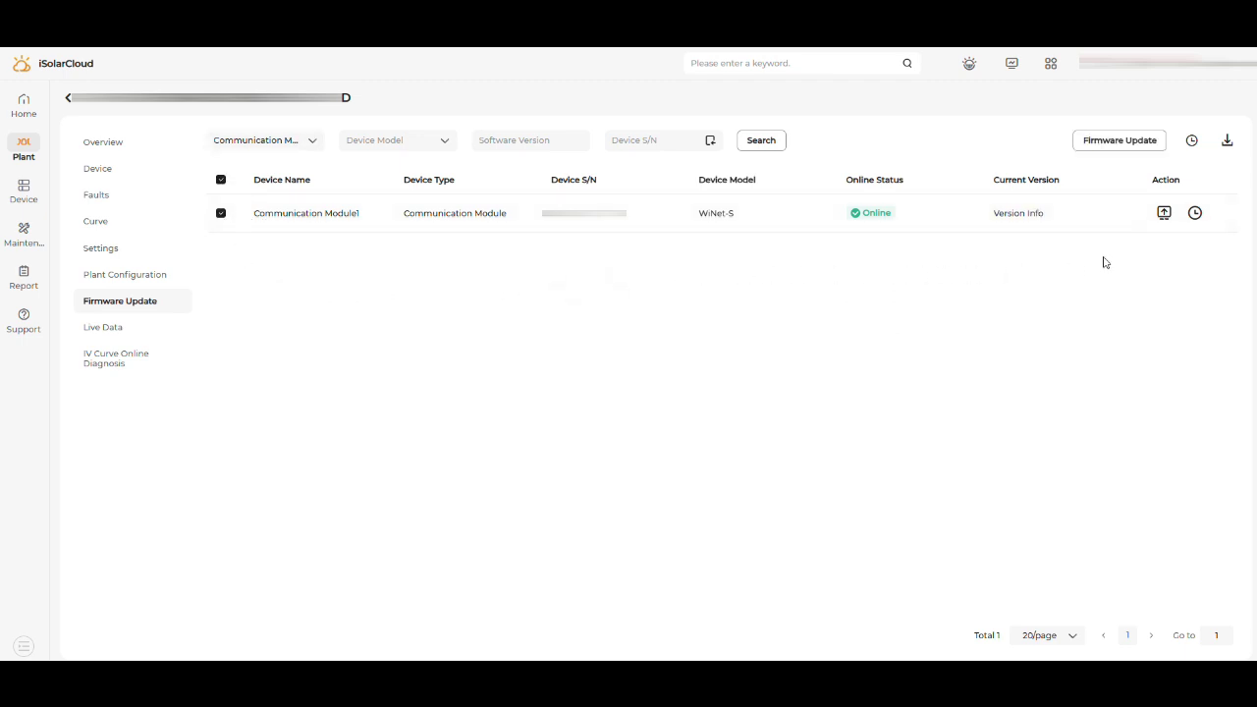
left_click(1132, 145)
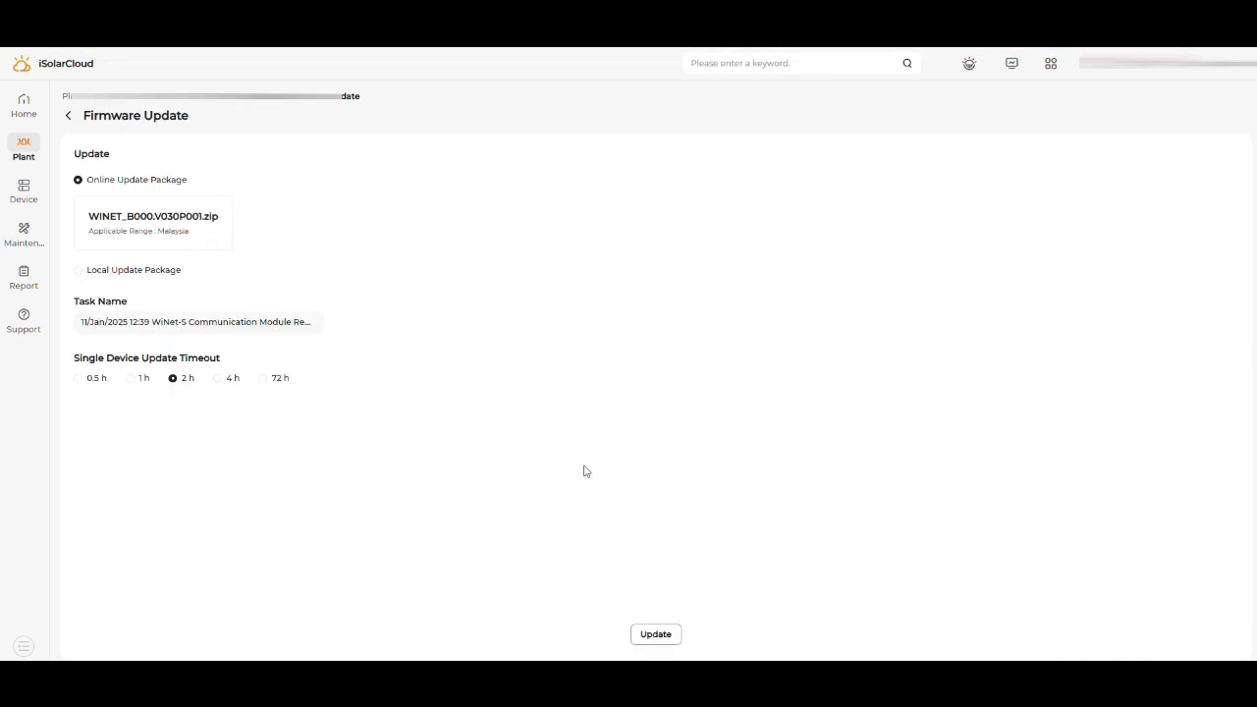
left_click(671, 644)
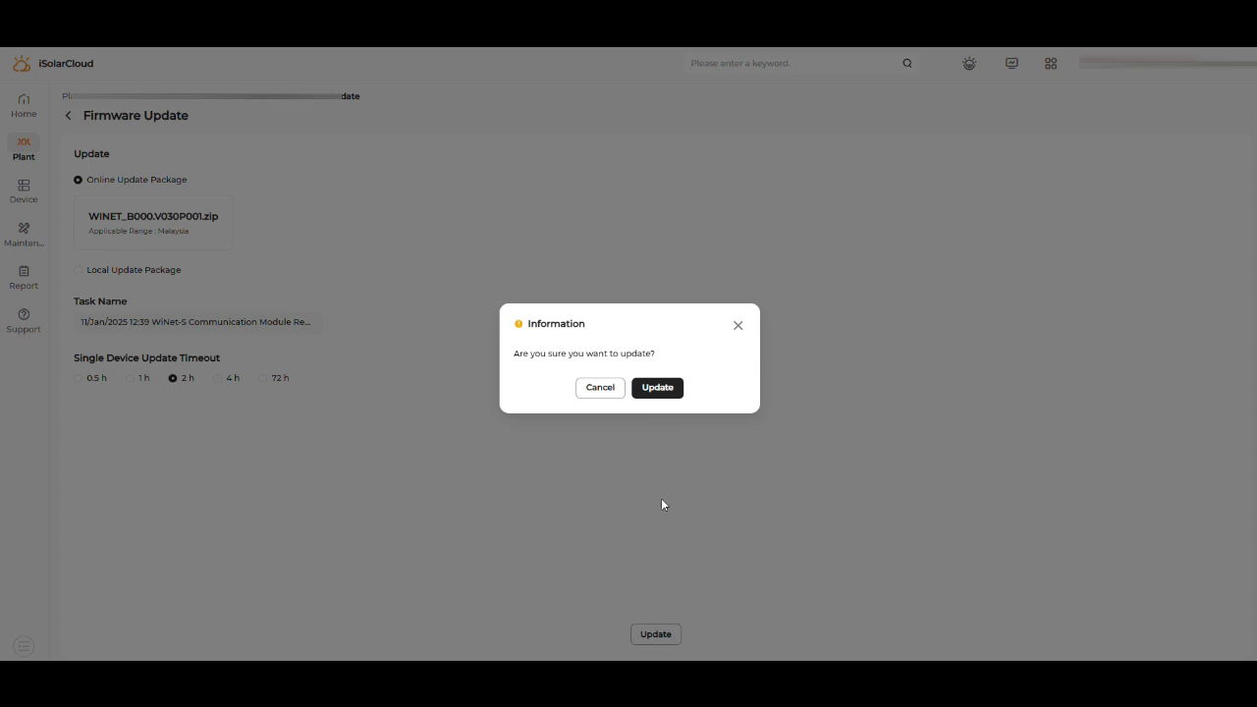
left_click(657, 388)
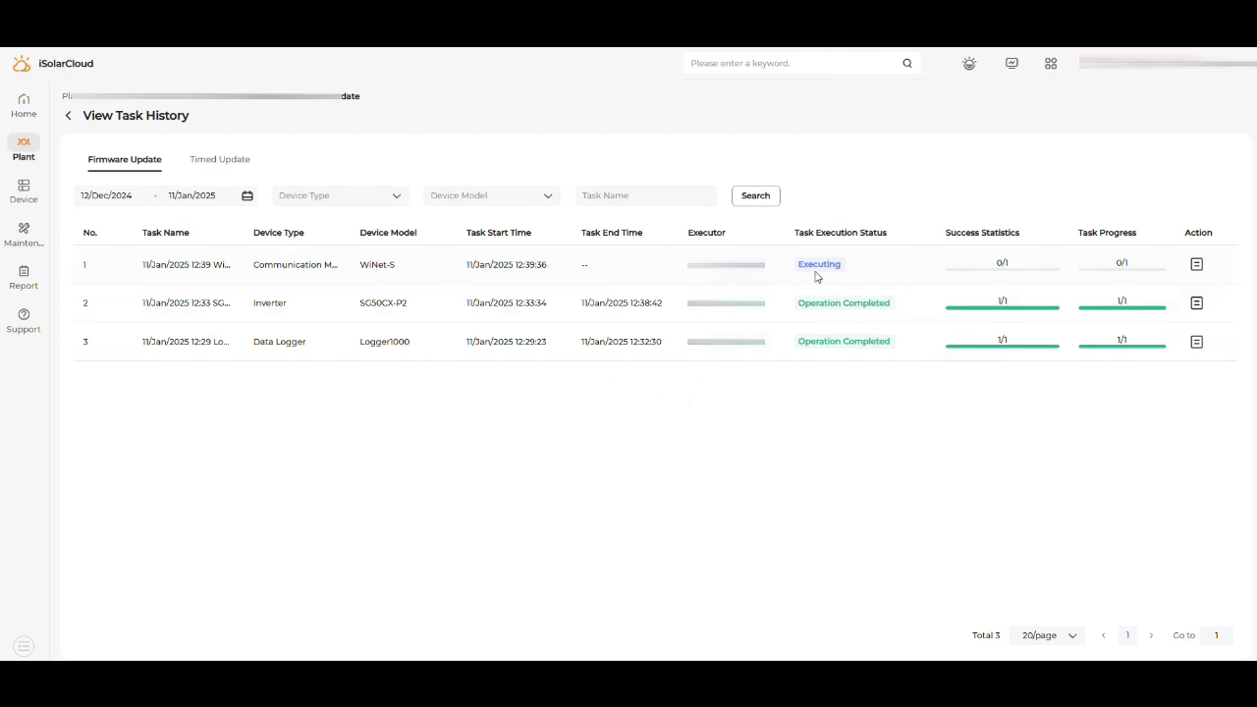
- Check the update progress details of the WiNet-S communication module task, then return to the firmware update device list
left_click(1194, 273)
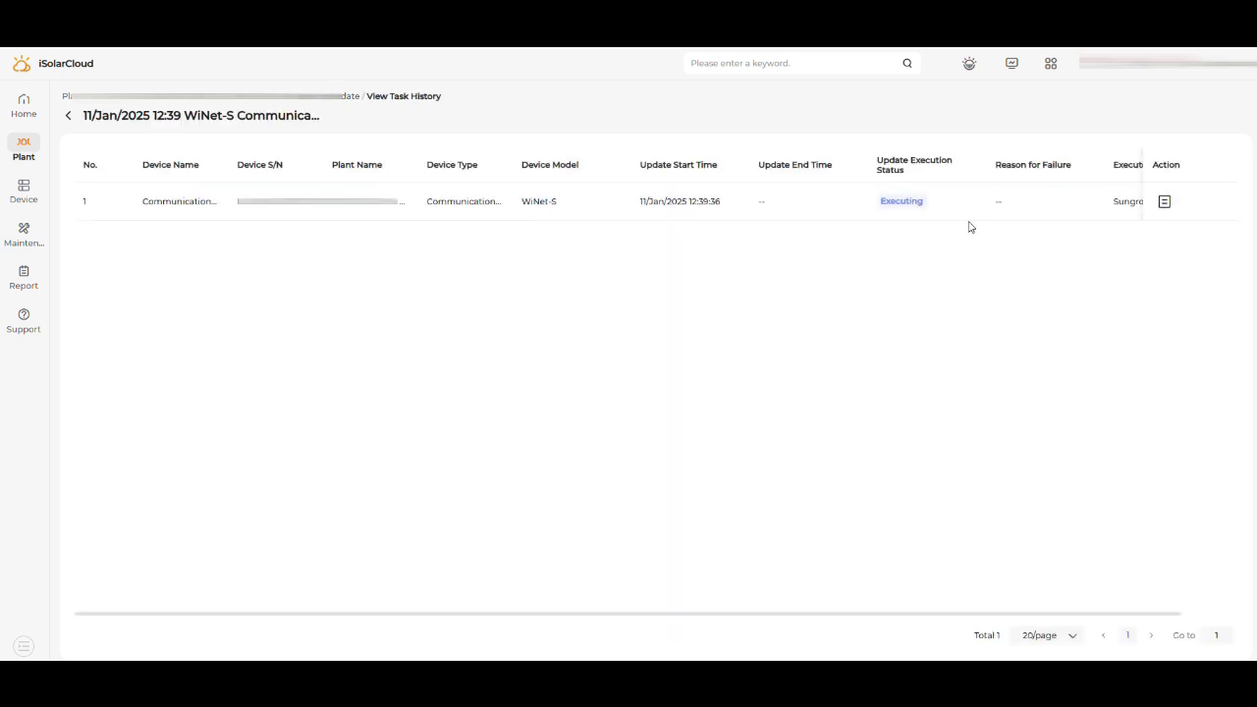
left_click(1165, 203)
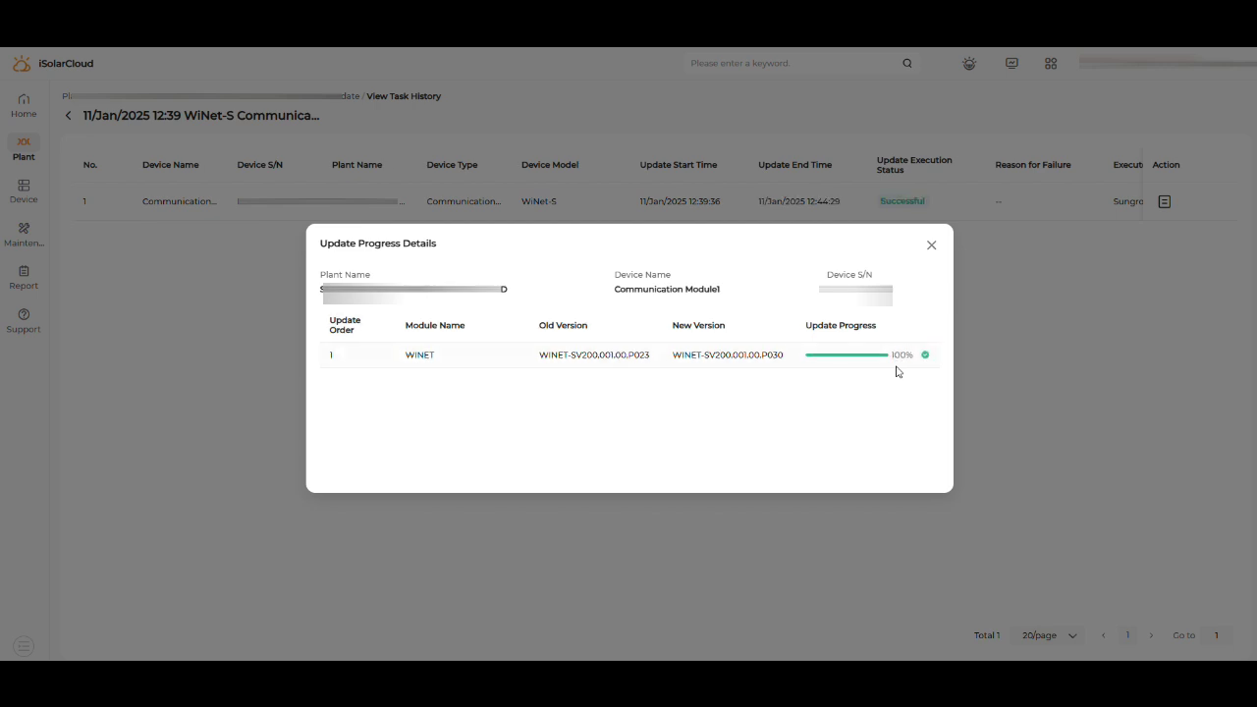
left_click(932, 246)
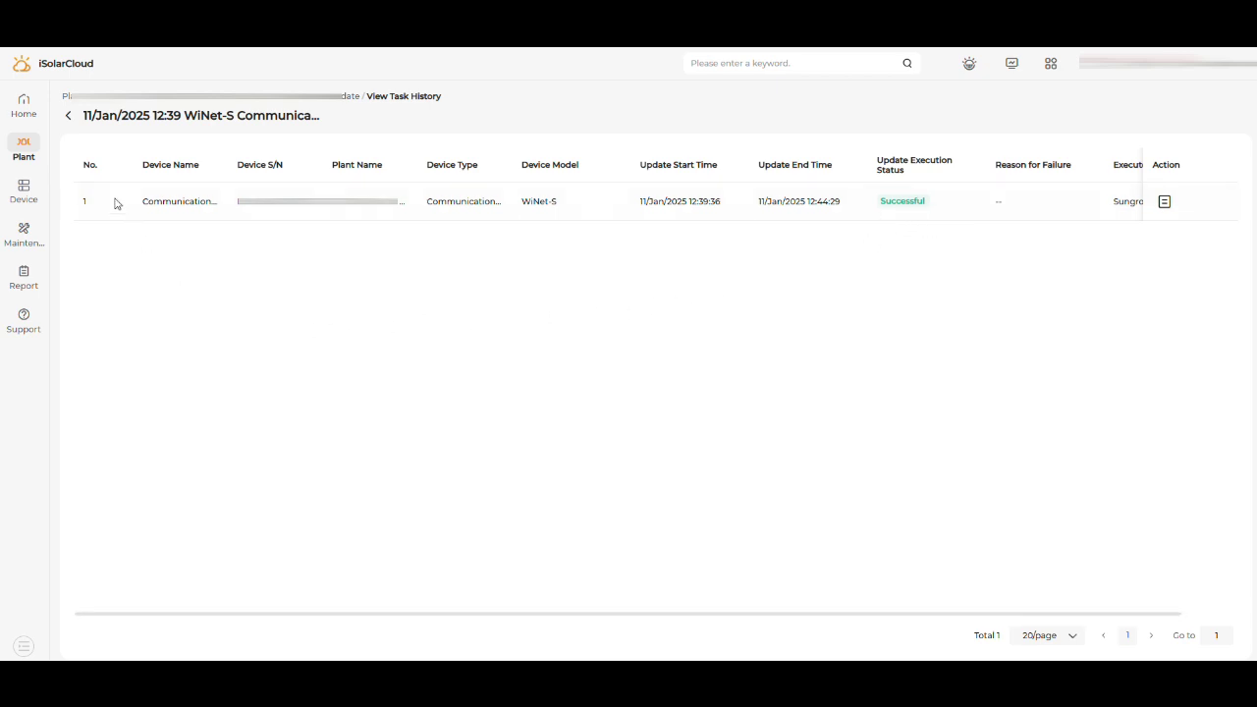
left_click(68, 117)
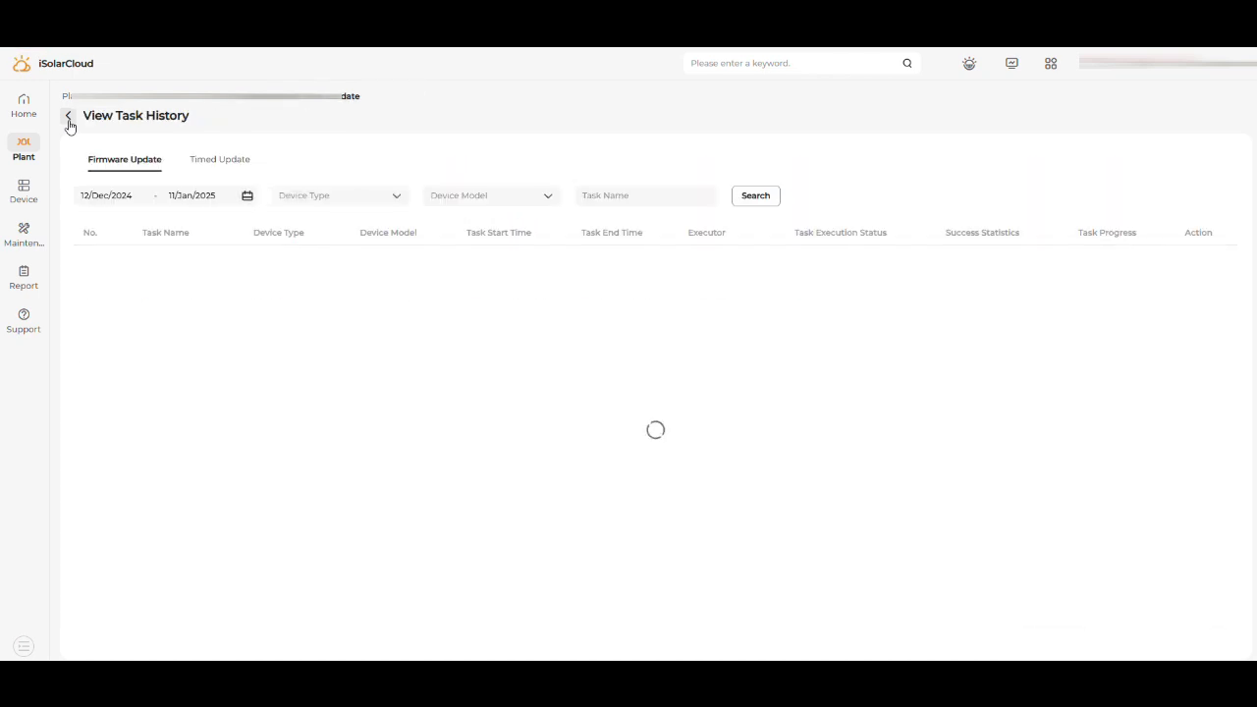
left_click(69, 117)
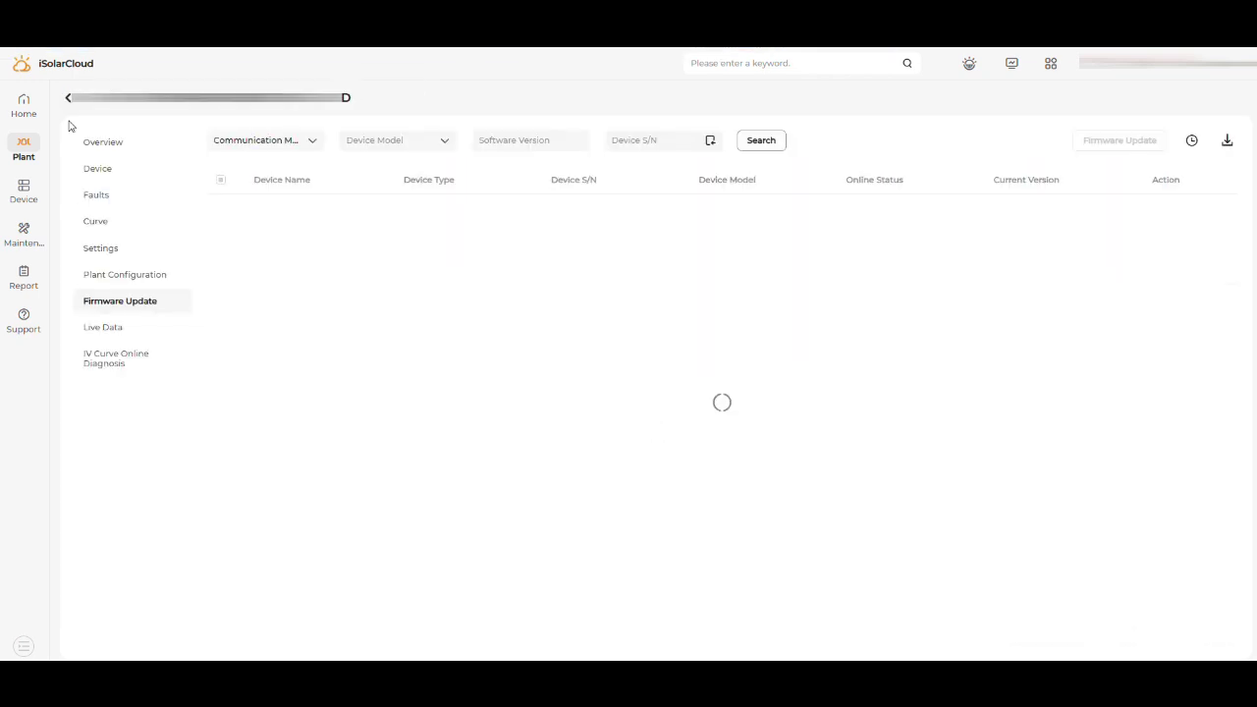
- Start a firmware update of Inverter01 (SG125CX-P2) with the online package GARNET_B000.V000.P054-20240914.zip and a 2 h timeout
left_click(241, 143)
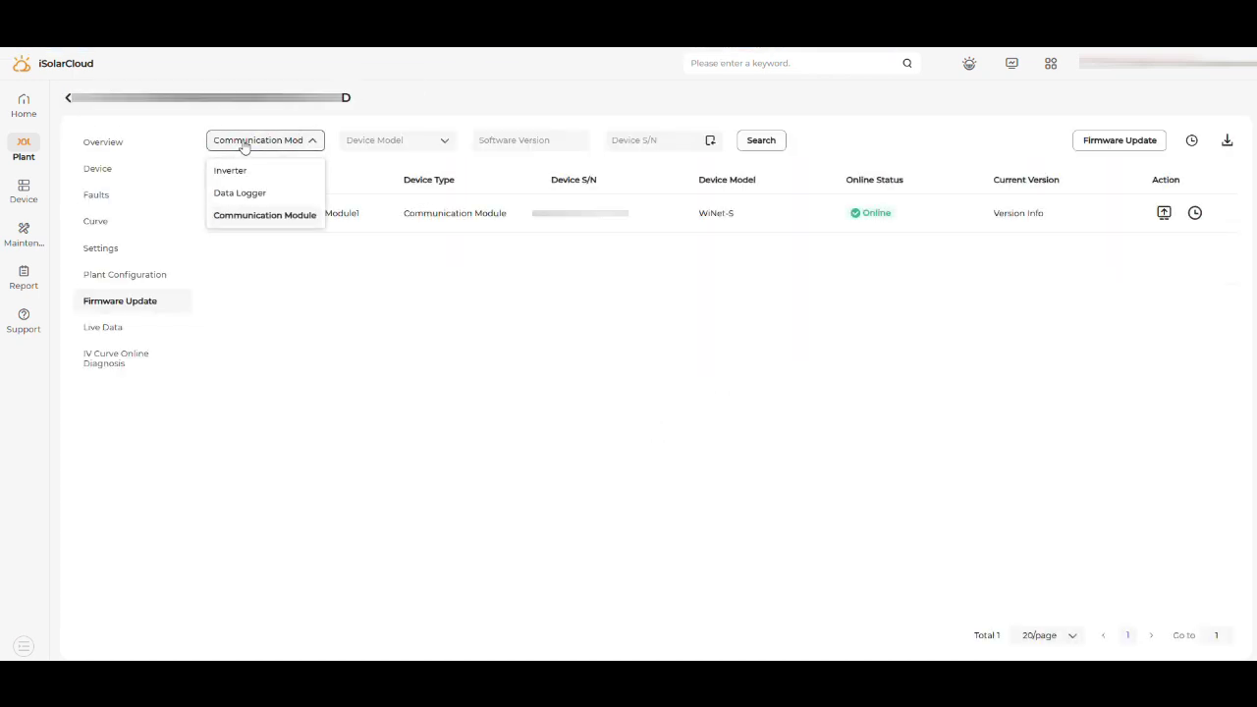
left_click(254, 173)
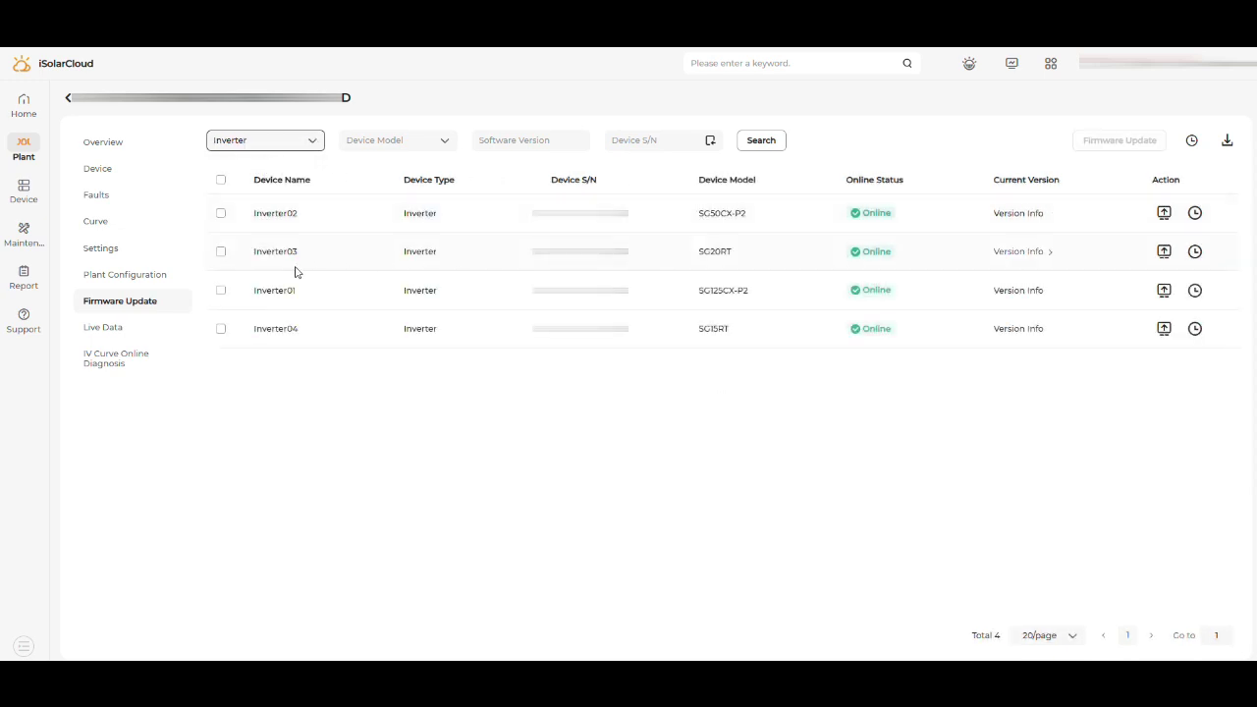
left_click(221, 293)
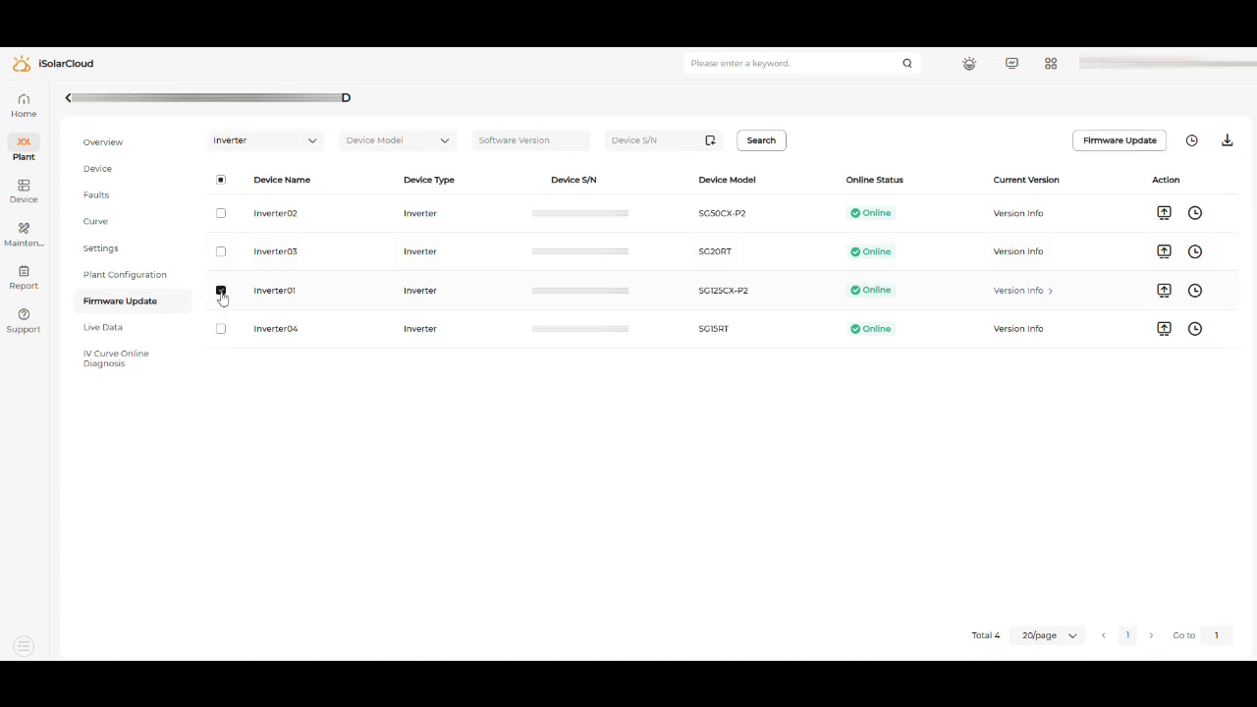
left_click(1098, 145)
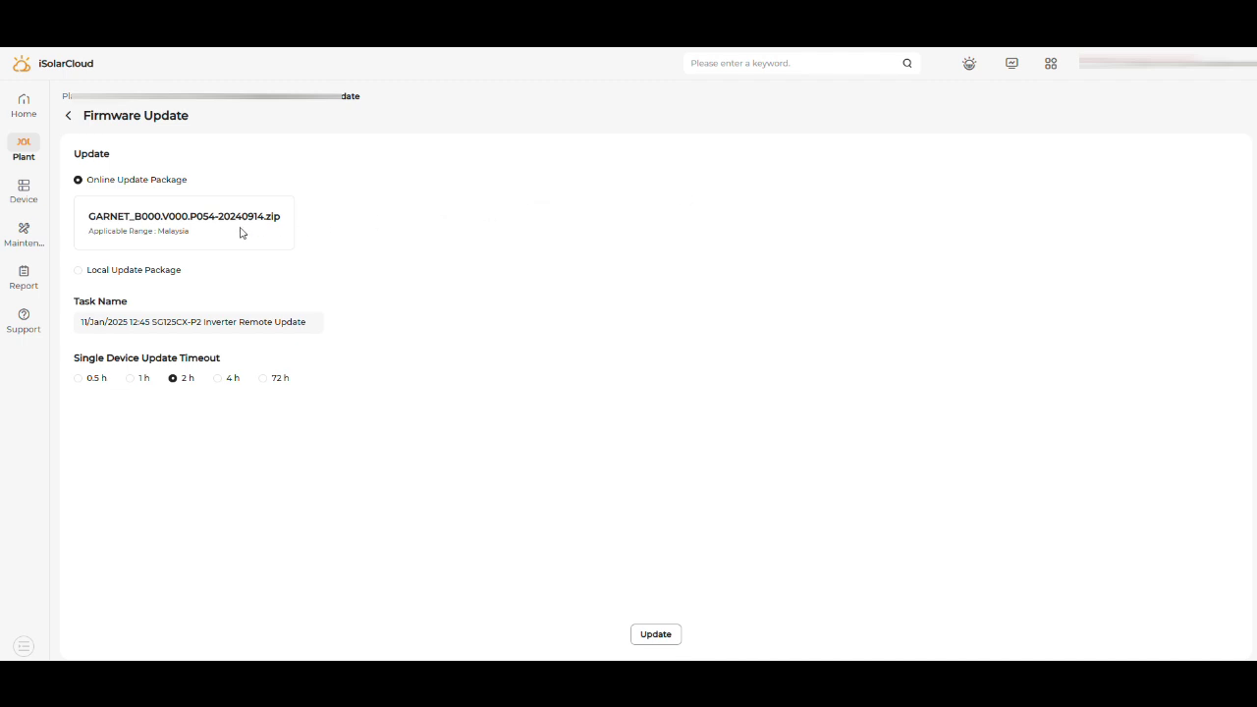
left_click(648, 636)
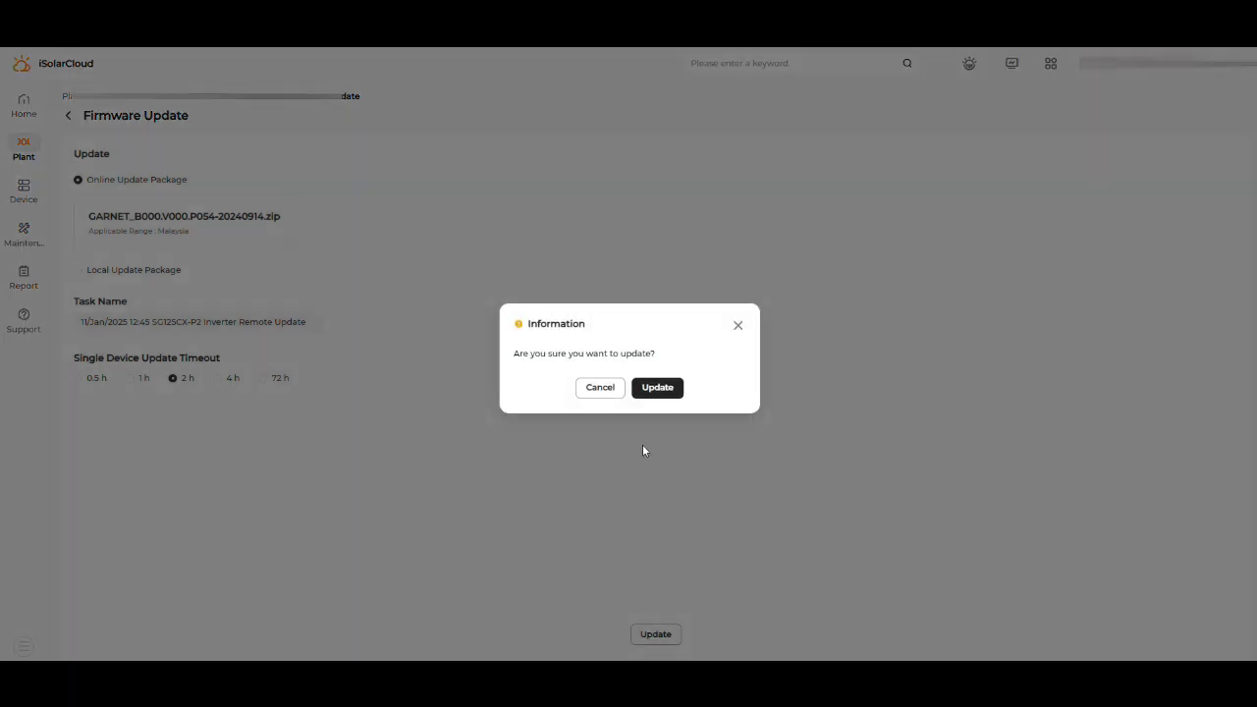
left_click(655, 389)
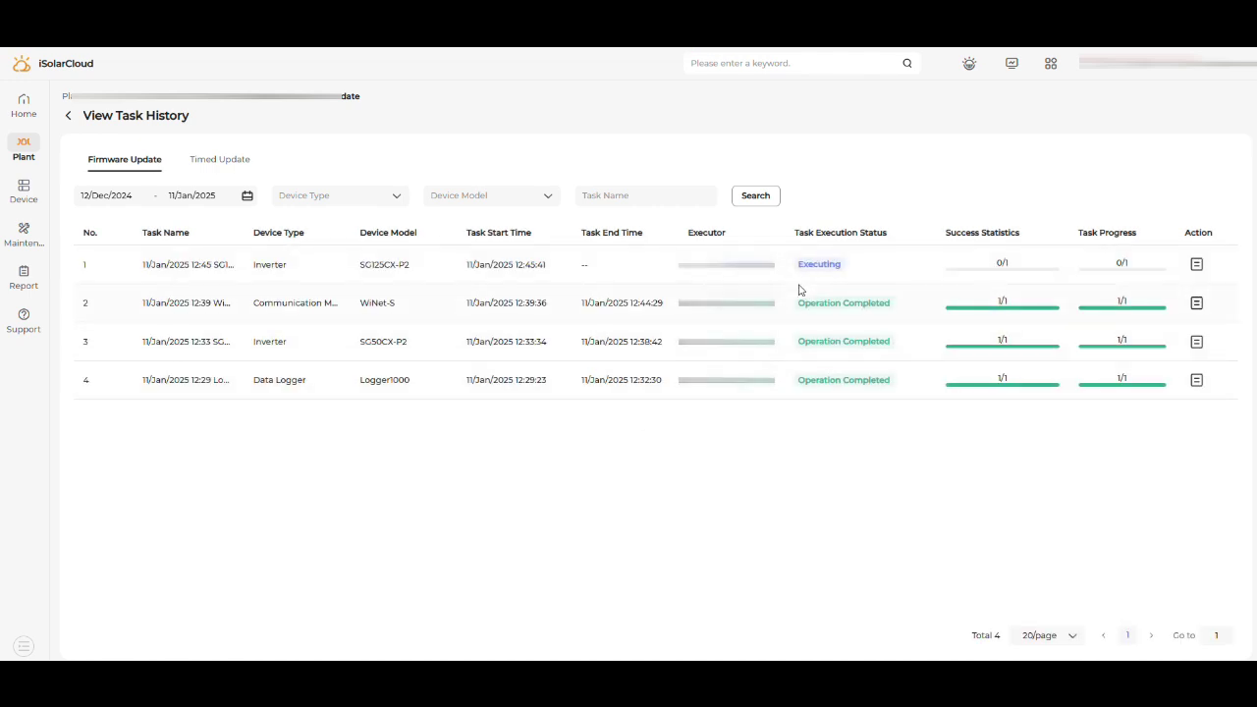
- Check the update progress details of the Inverter01 (SG125CX-P2) task
left_click(1197, 265)
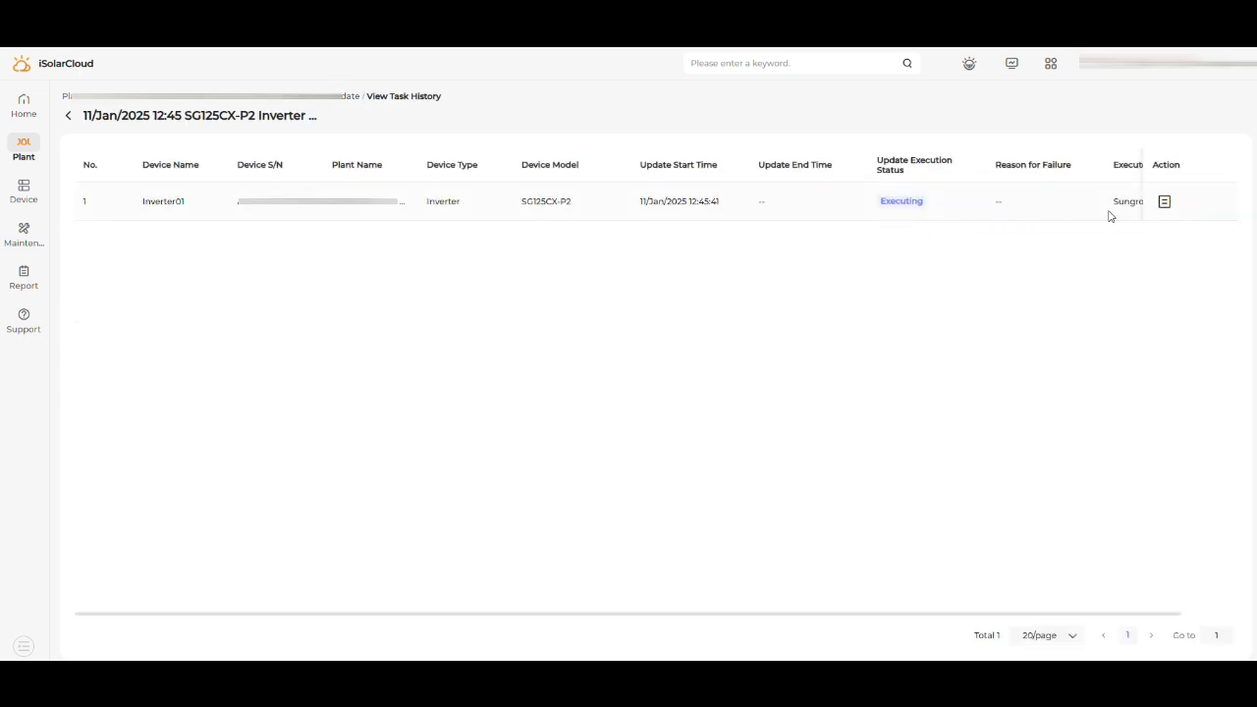
left_click(1164, 206)
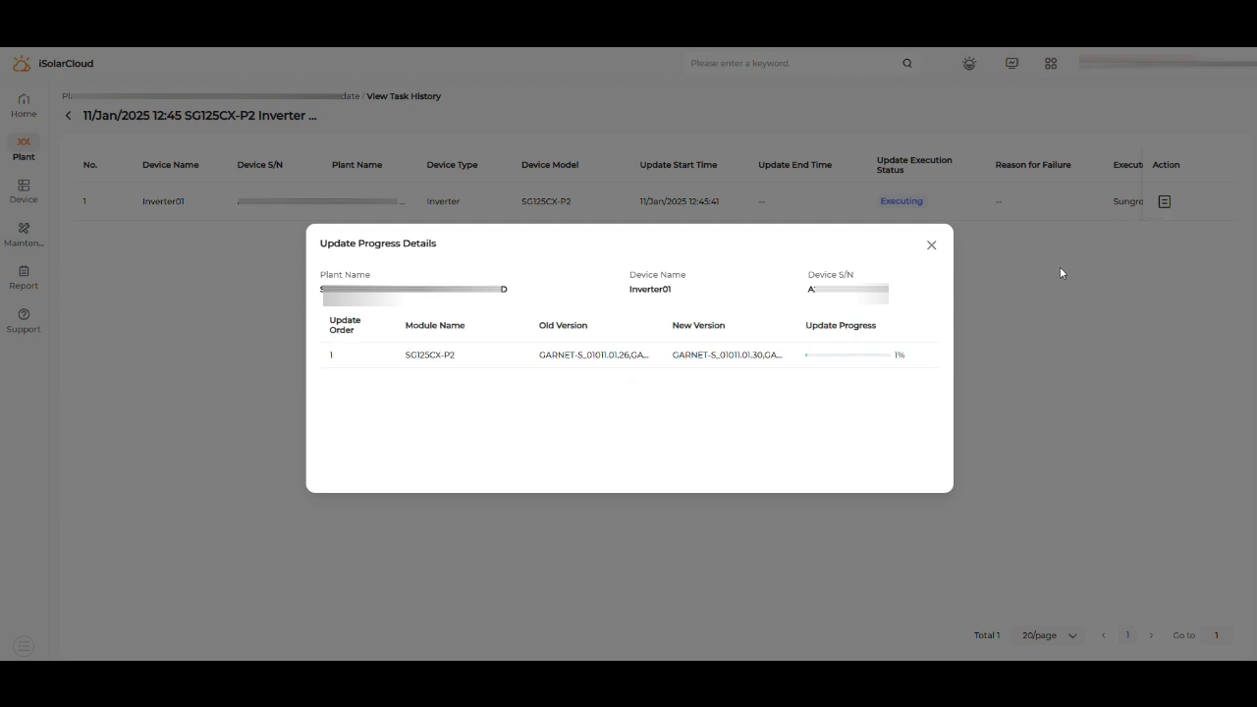